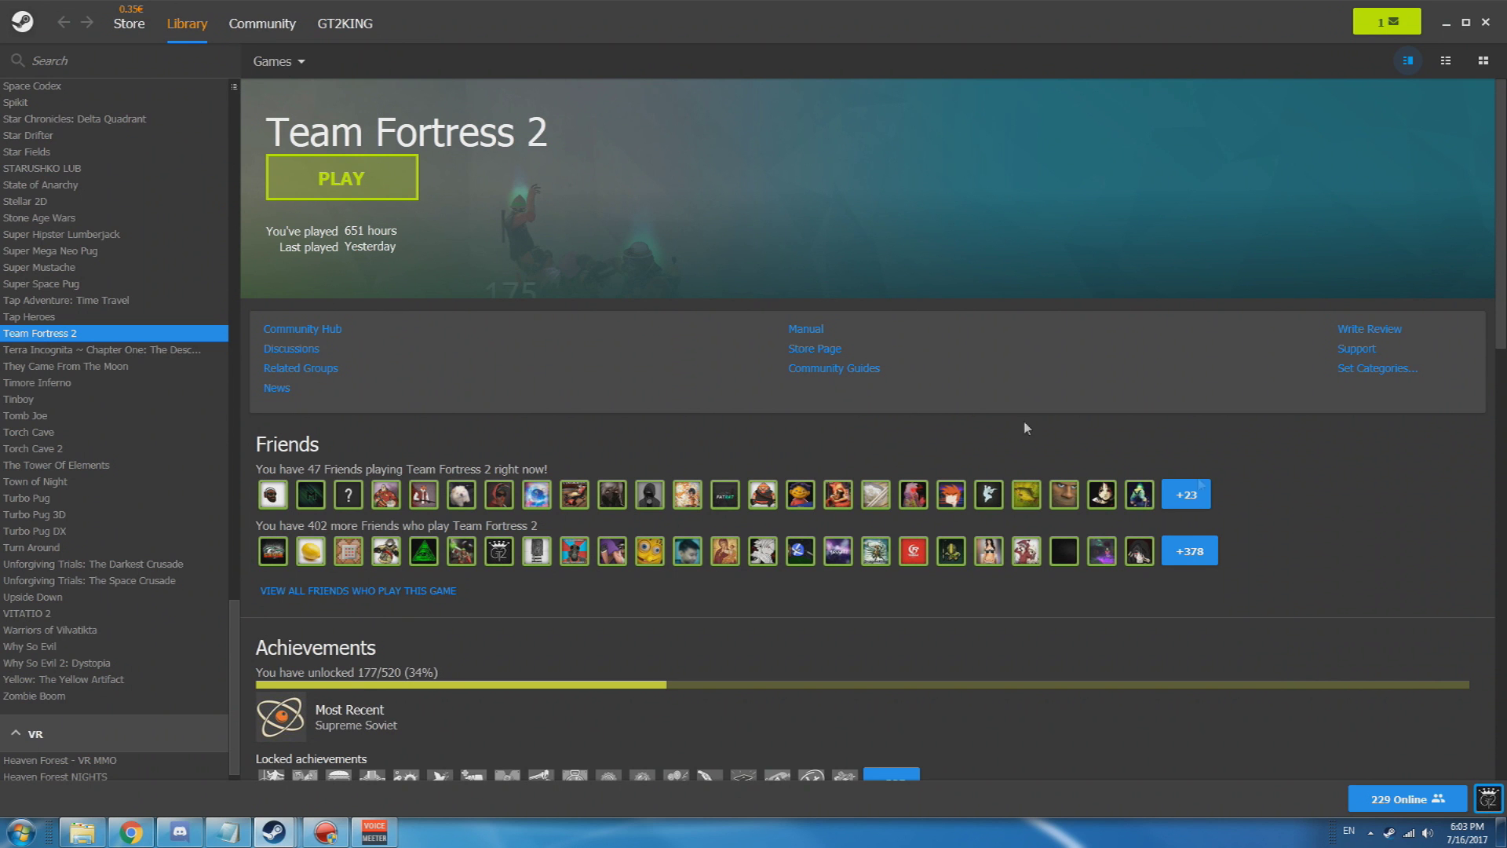
left_click(1407, 798)
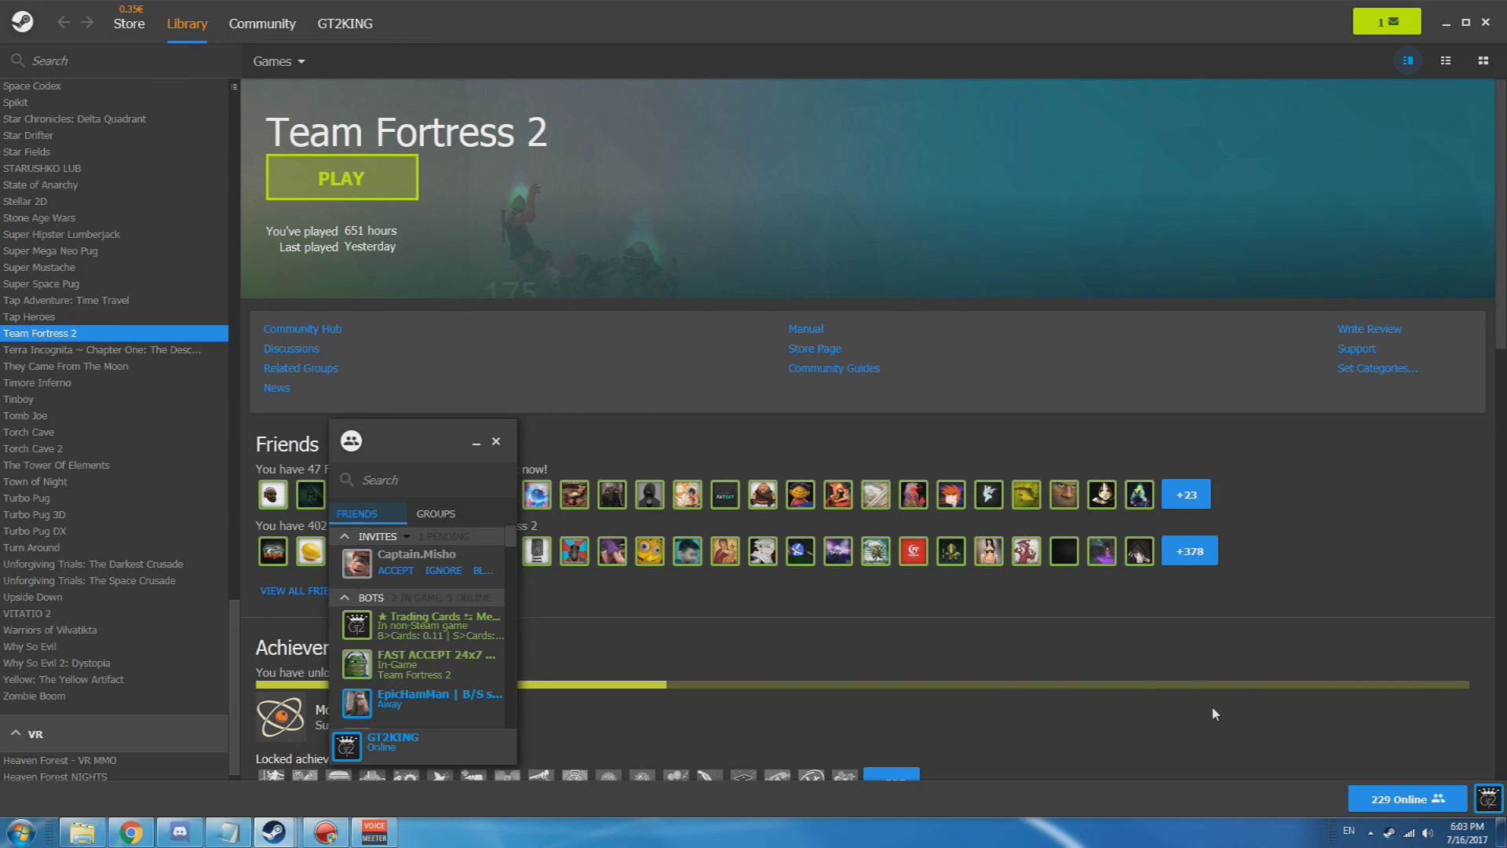
left_click(1284, 767)
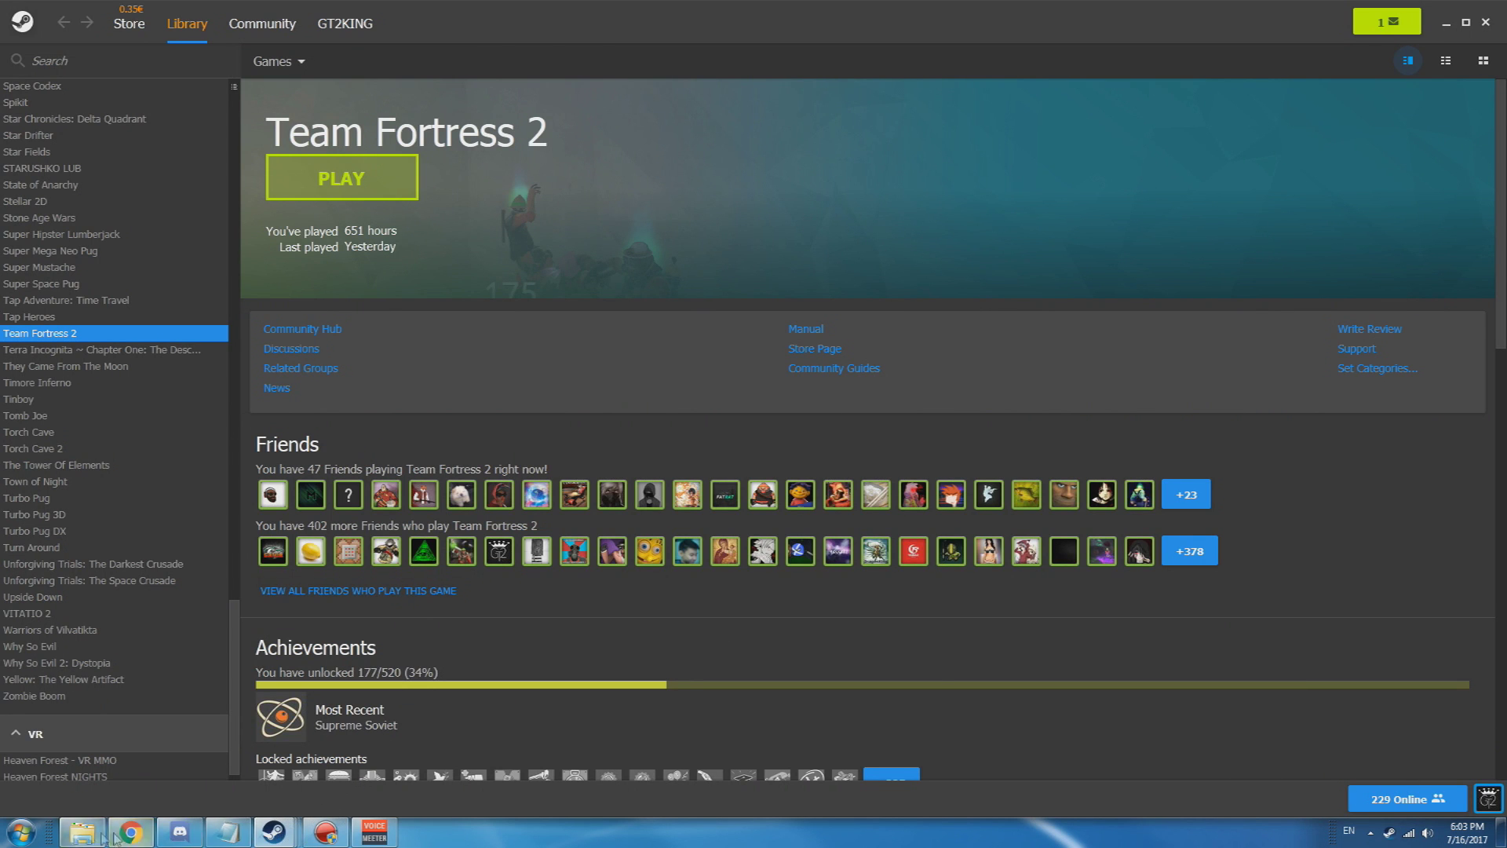
Navigate in Windows Explorer to the skins folder inside the Steam folder of Program Files (x86).
left_click(83, 836)
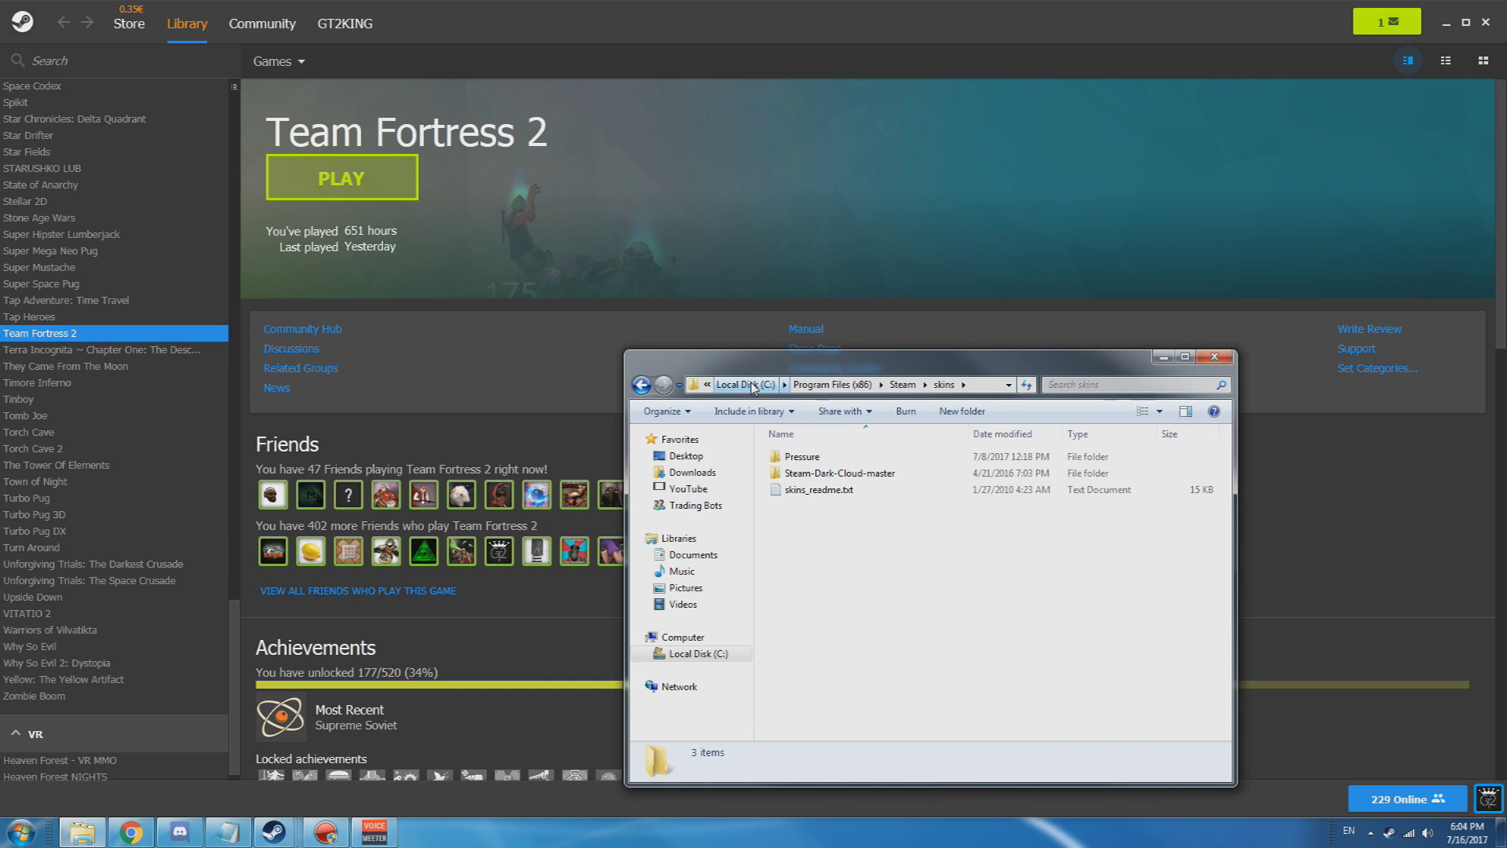
left_click(822, 385)
double_click(801, 718)
scroll(820, 638, "down", 3)
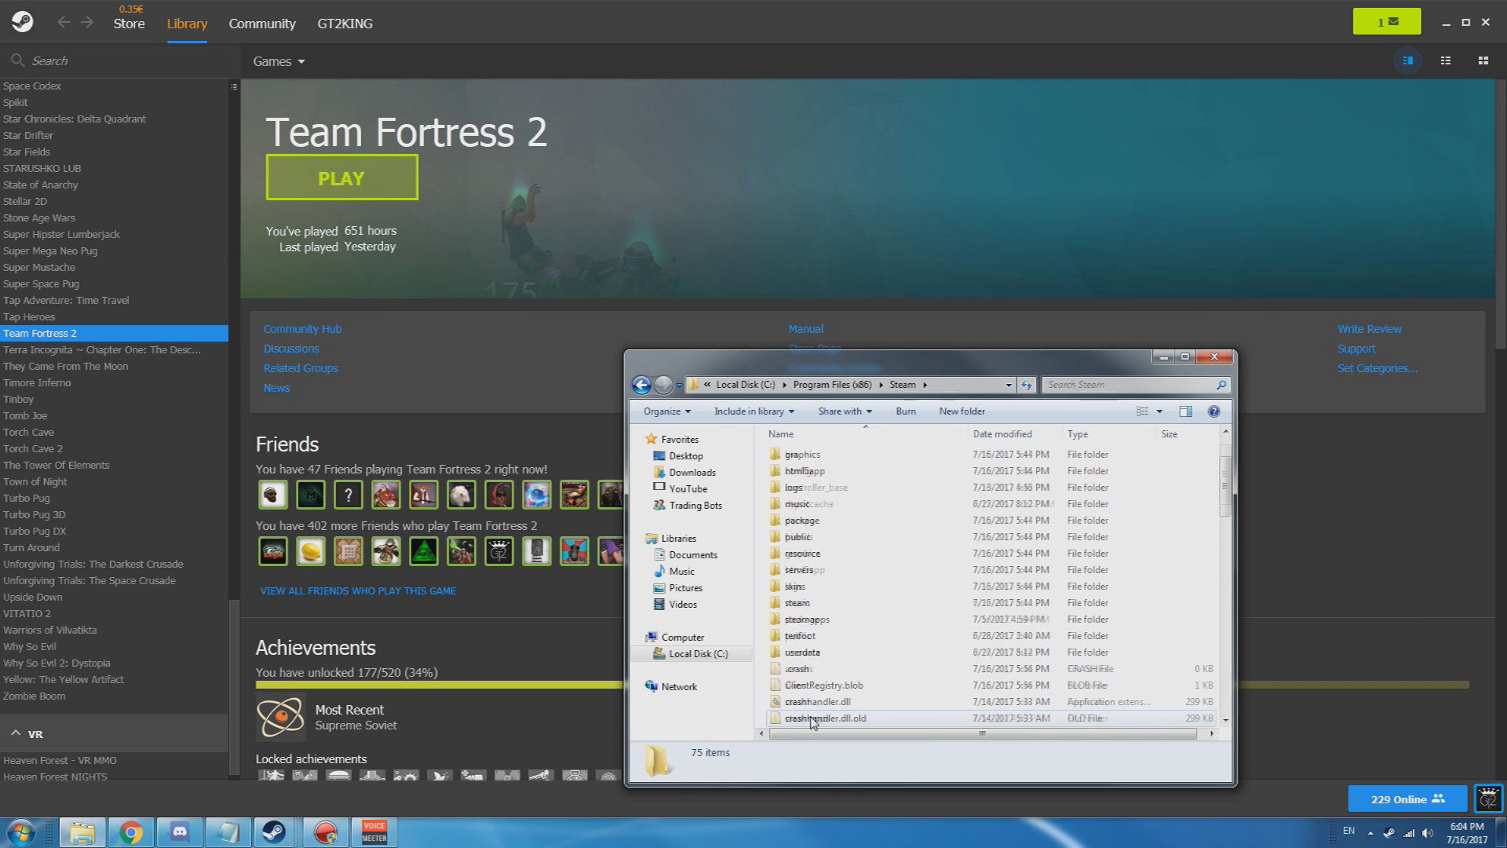
left_click(809, 593)
double_click(808, 593)
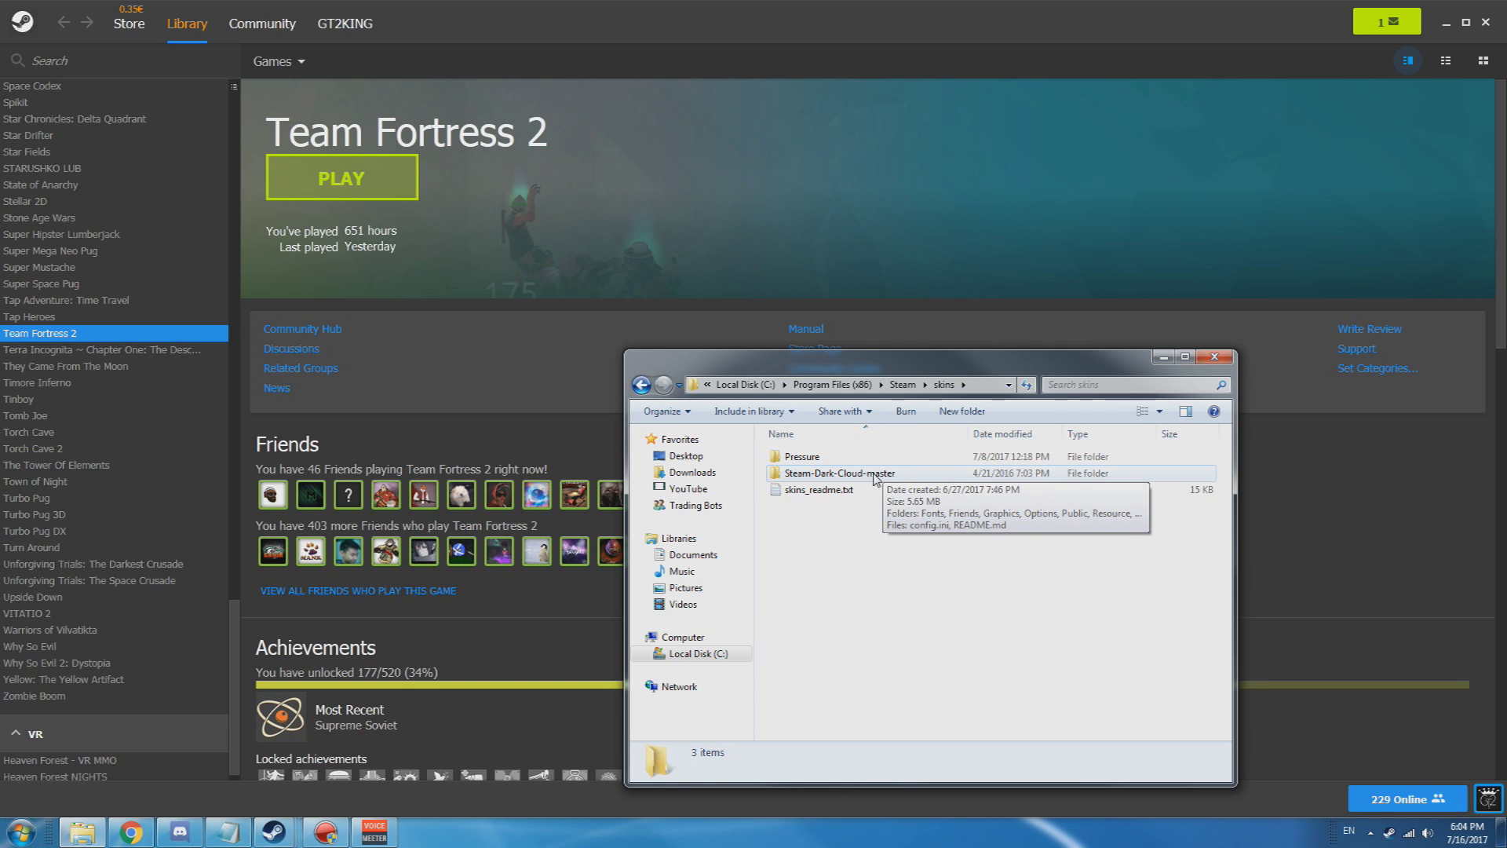
Open steam.styles from the Pressure skin's resource\styles folder in Notepad++ and maximize the editor window.
double_click(807, 457)
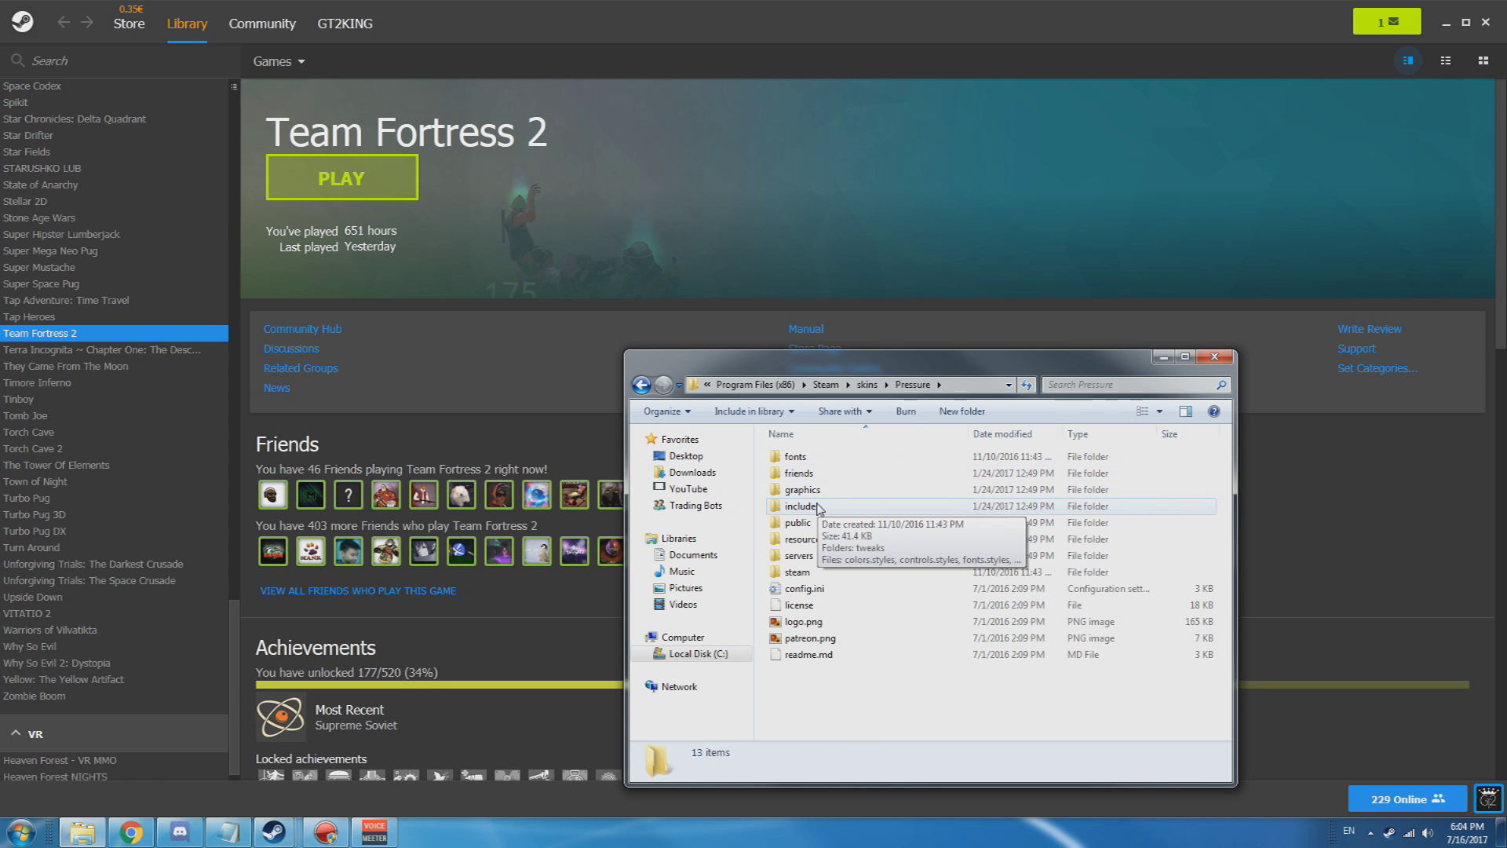
double_click(816, 540)
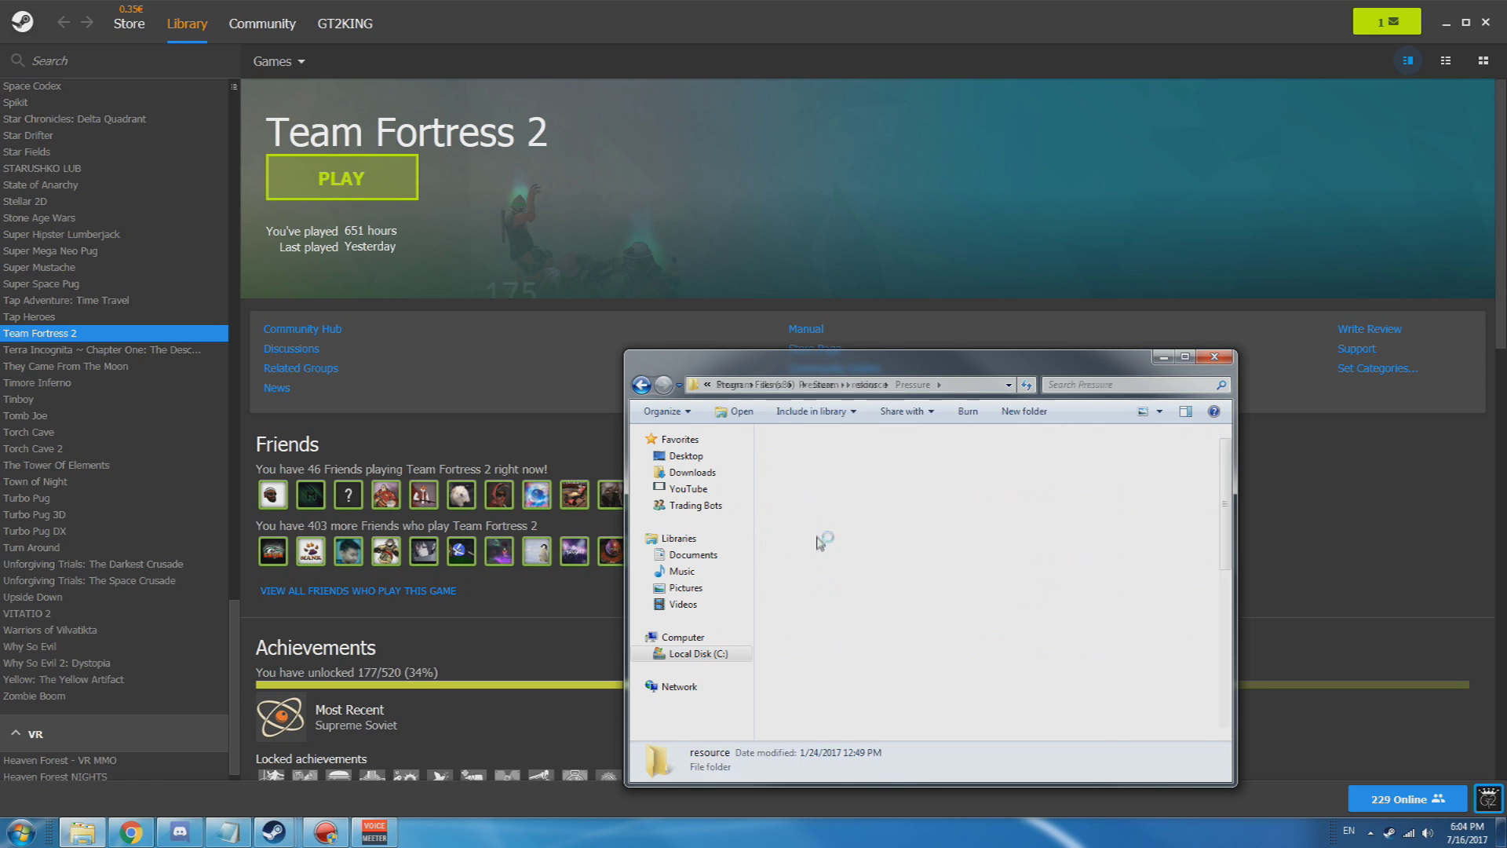
double_click(977, 479)
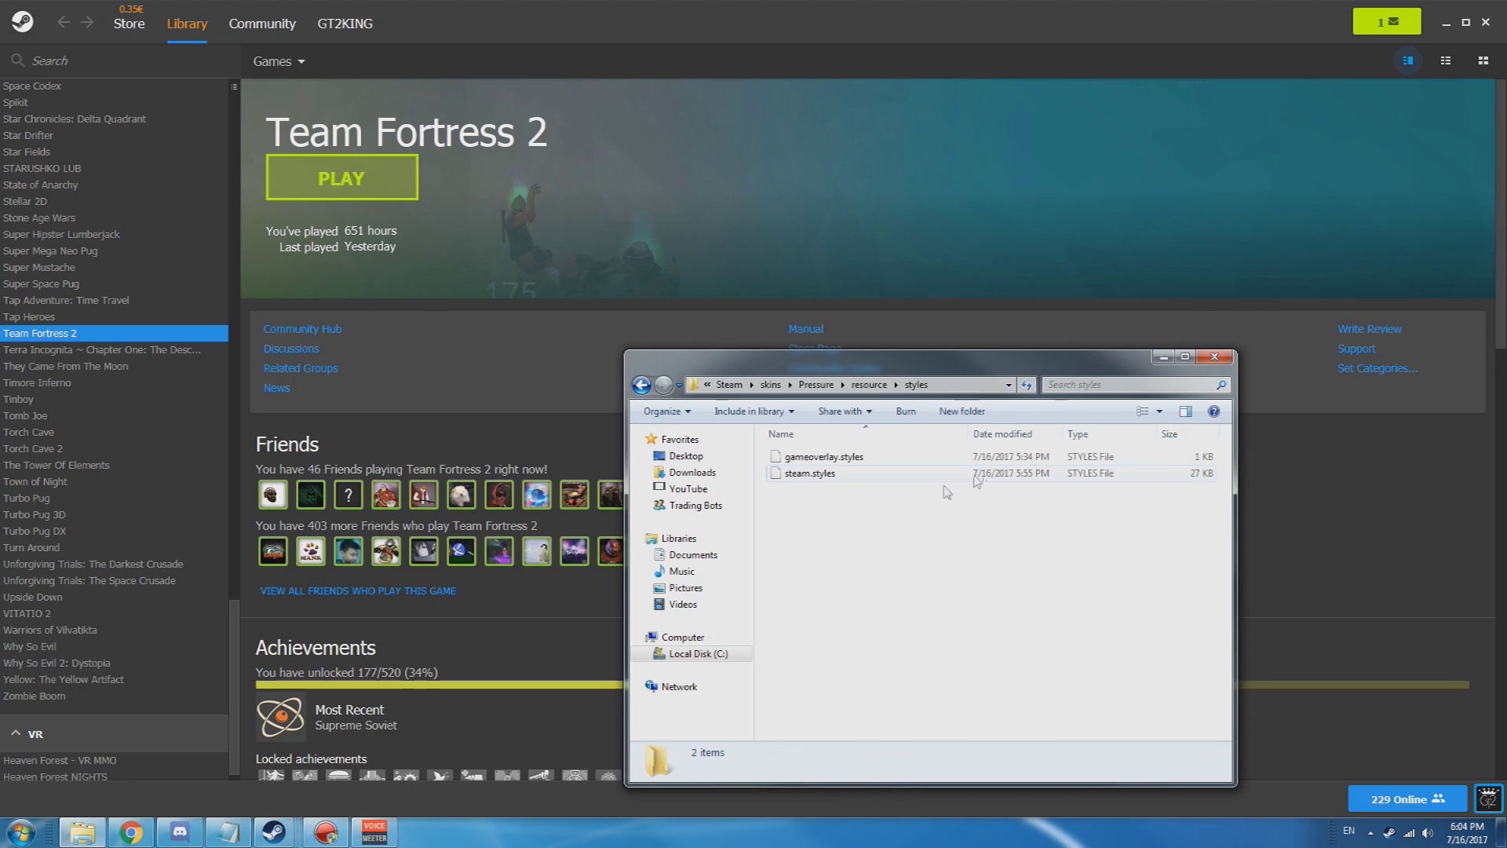
left_click(824, 474)
right_click(824, 475)
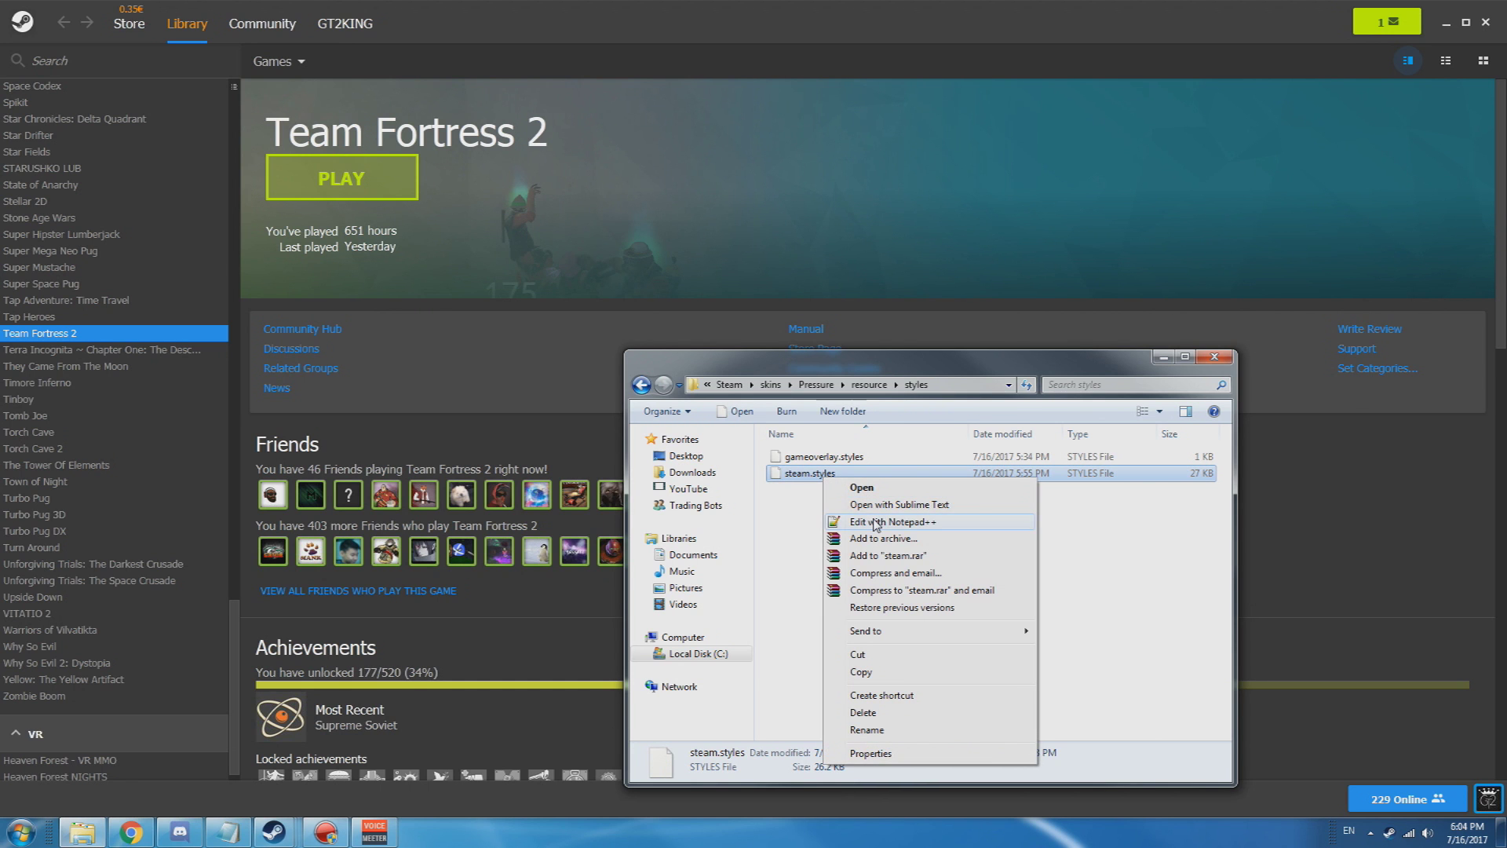
left_click(875, 523)
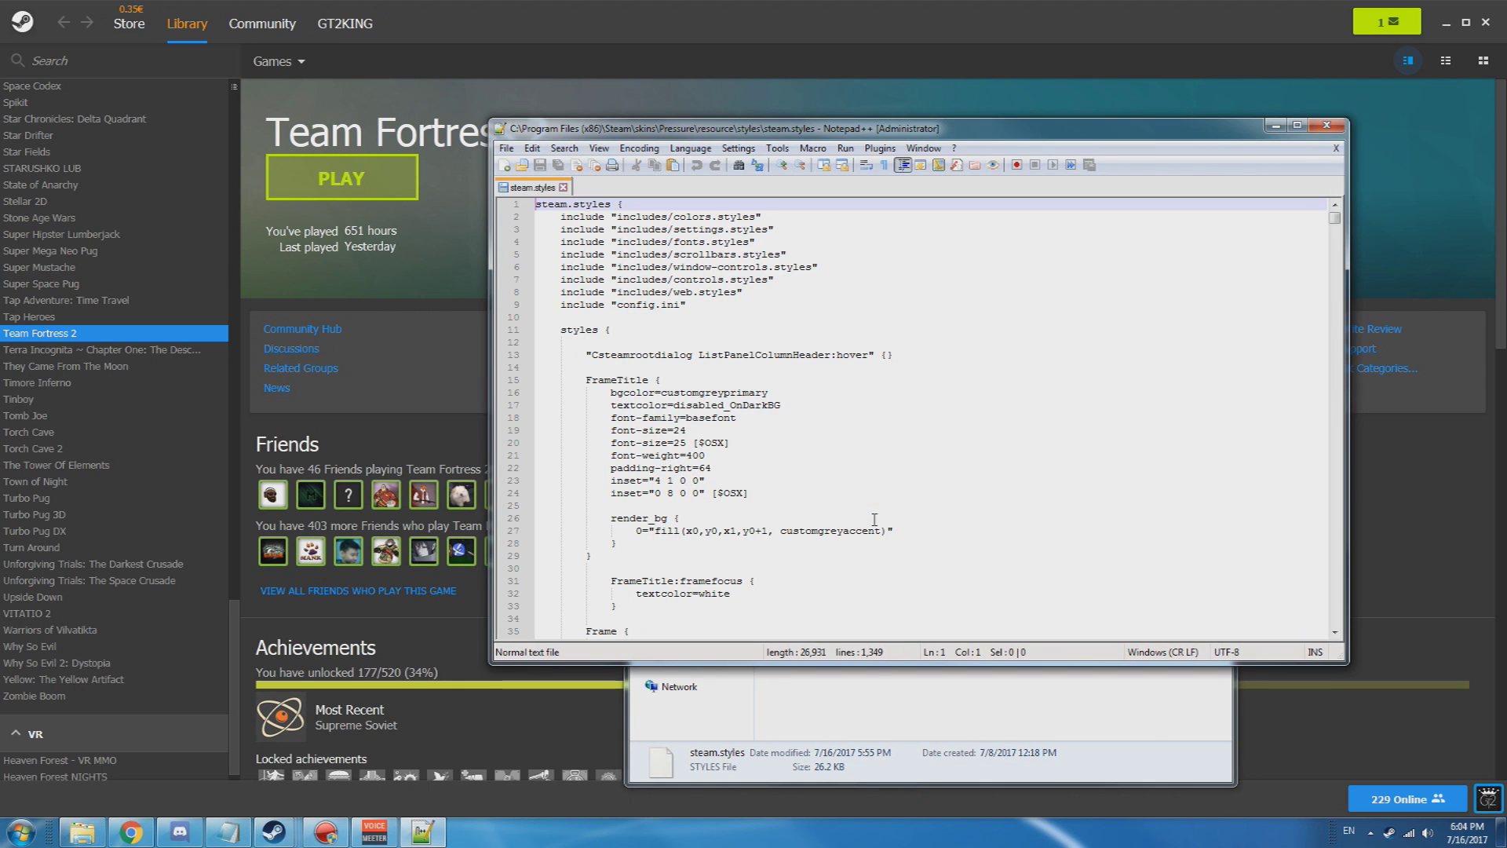
double_click(804, 126)
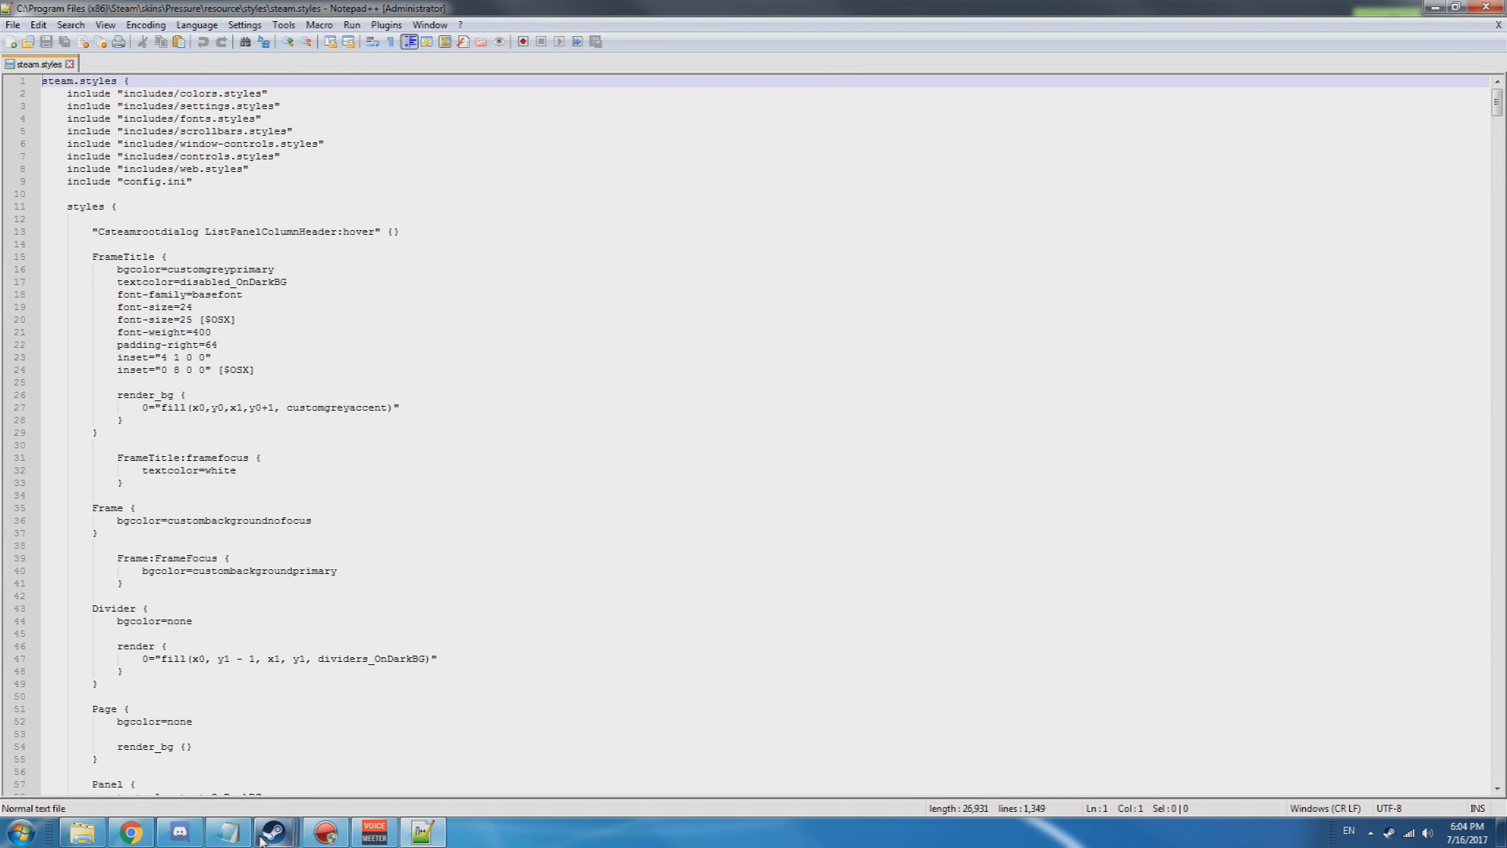
Copy the whole colors block of notification settings from the Notepad note, and return to steam.styles.
left_click(228, 832)
key("Home")
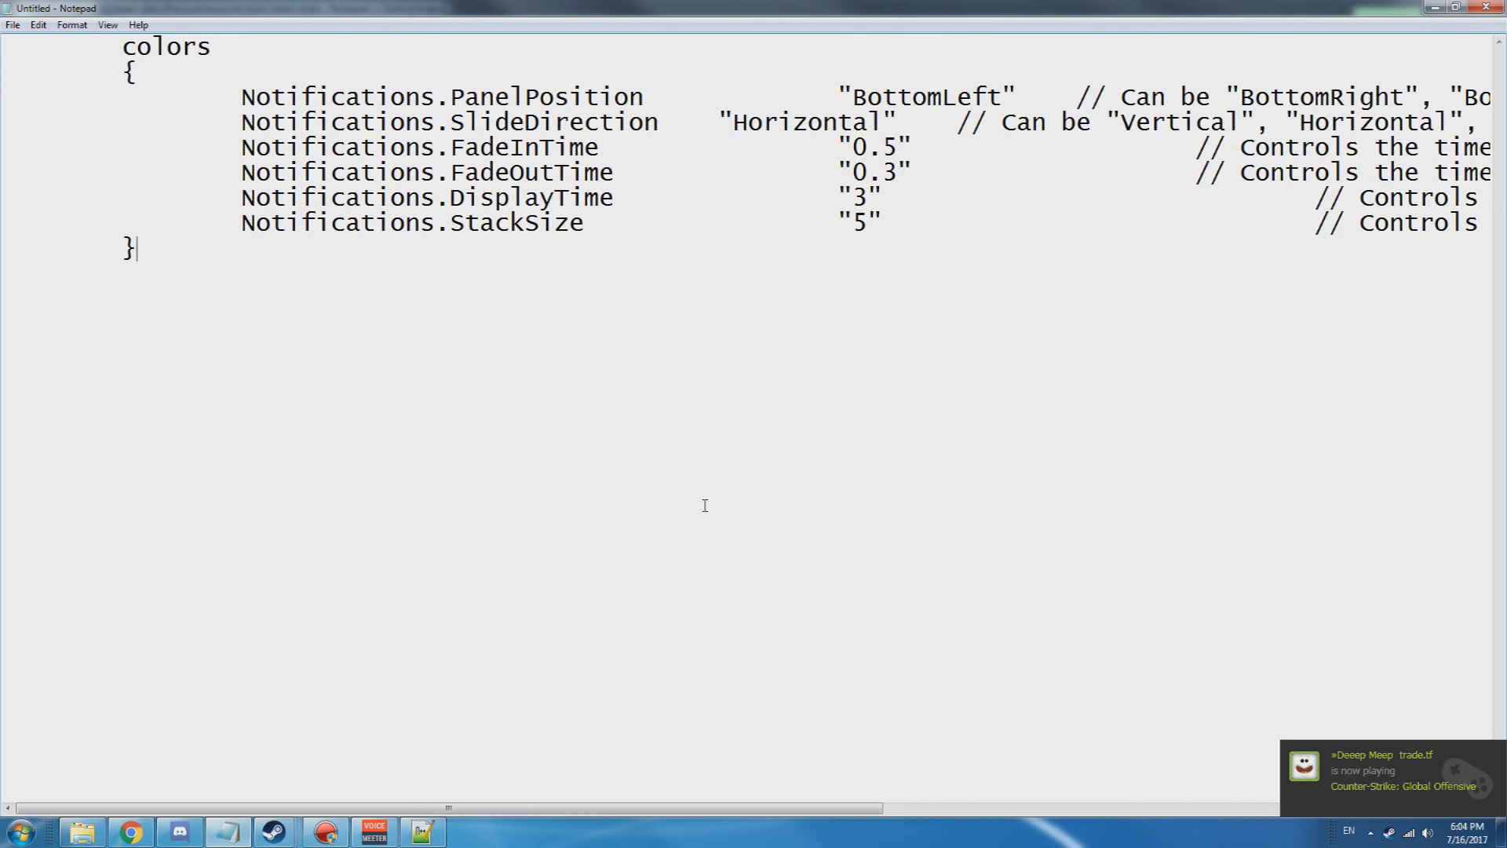
key("ctrl+a")
key("ctrl+c")
left_click(1434, 7)
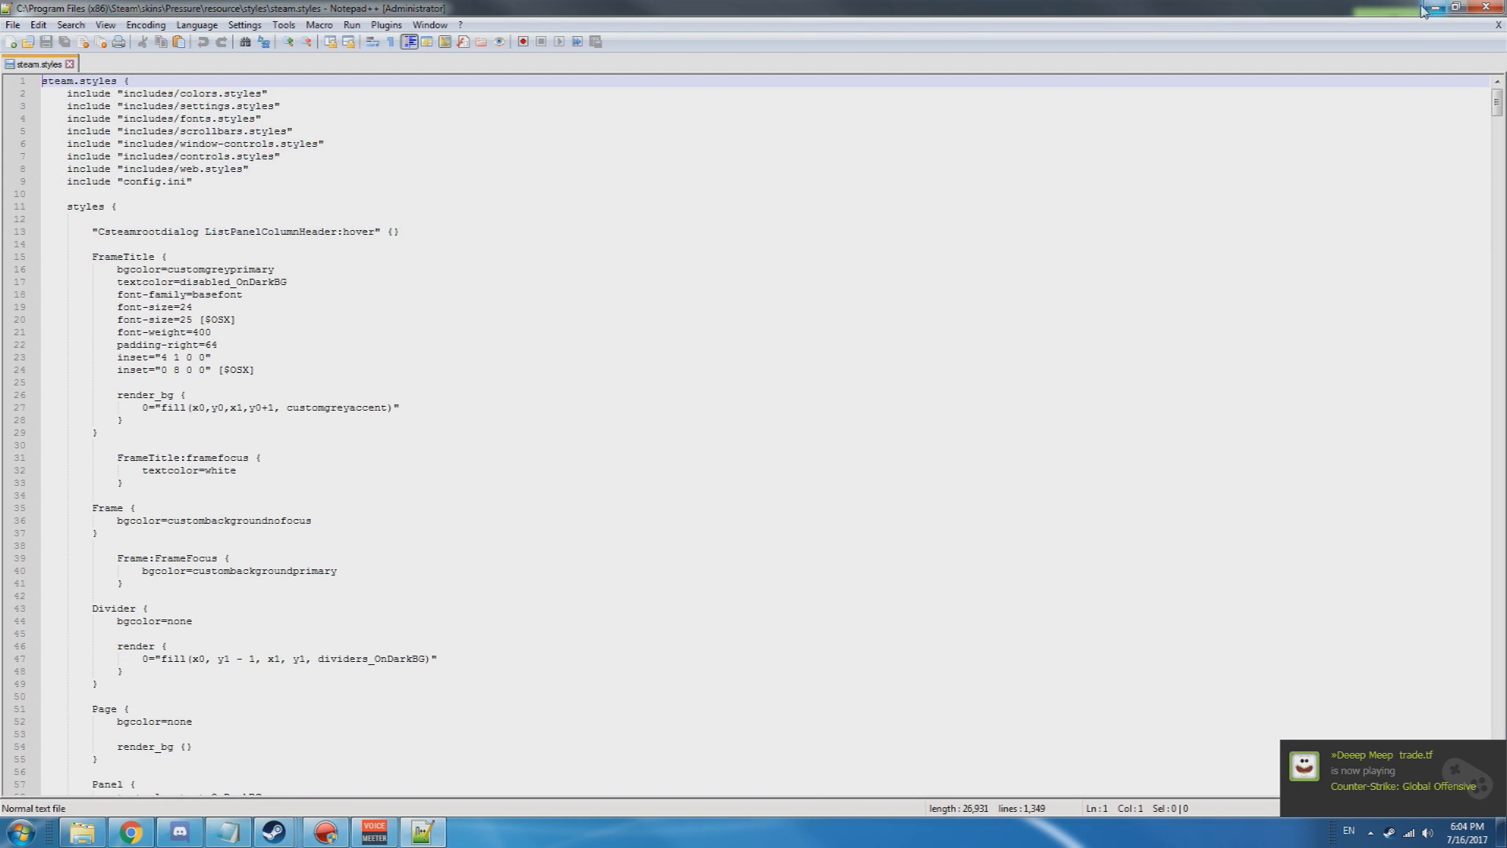
Paste the copied colors block onto the empty line 10 just above the styles section of steam.styles.
left_click(114, 195)
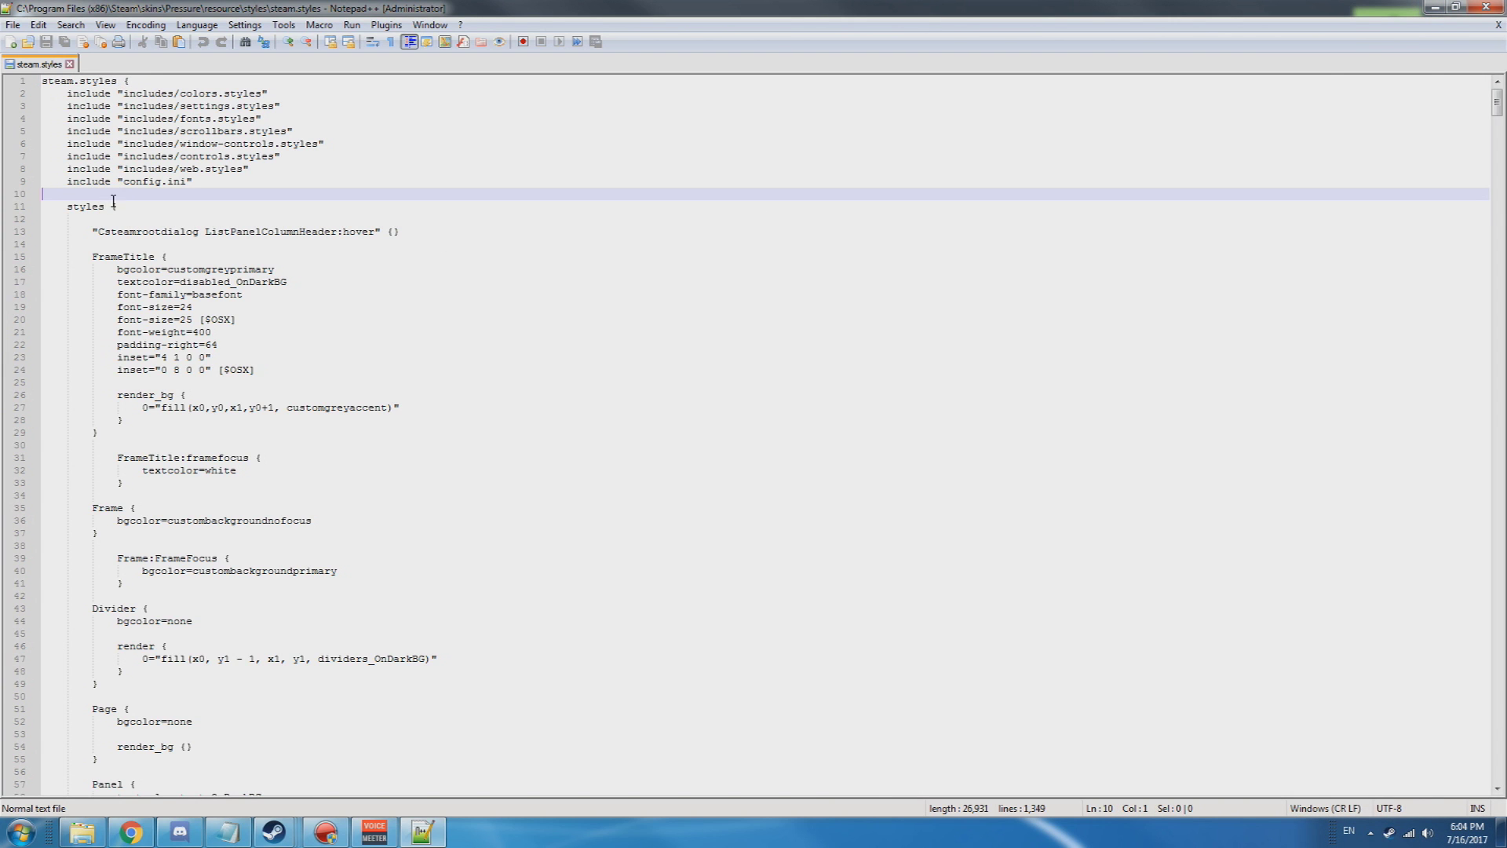
left_click(131, 208)
left_click(85, 205)
left_click(123, 208)
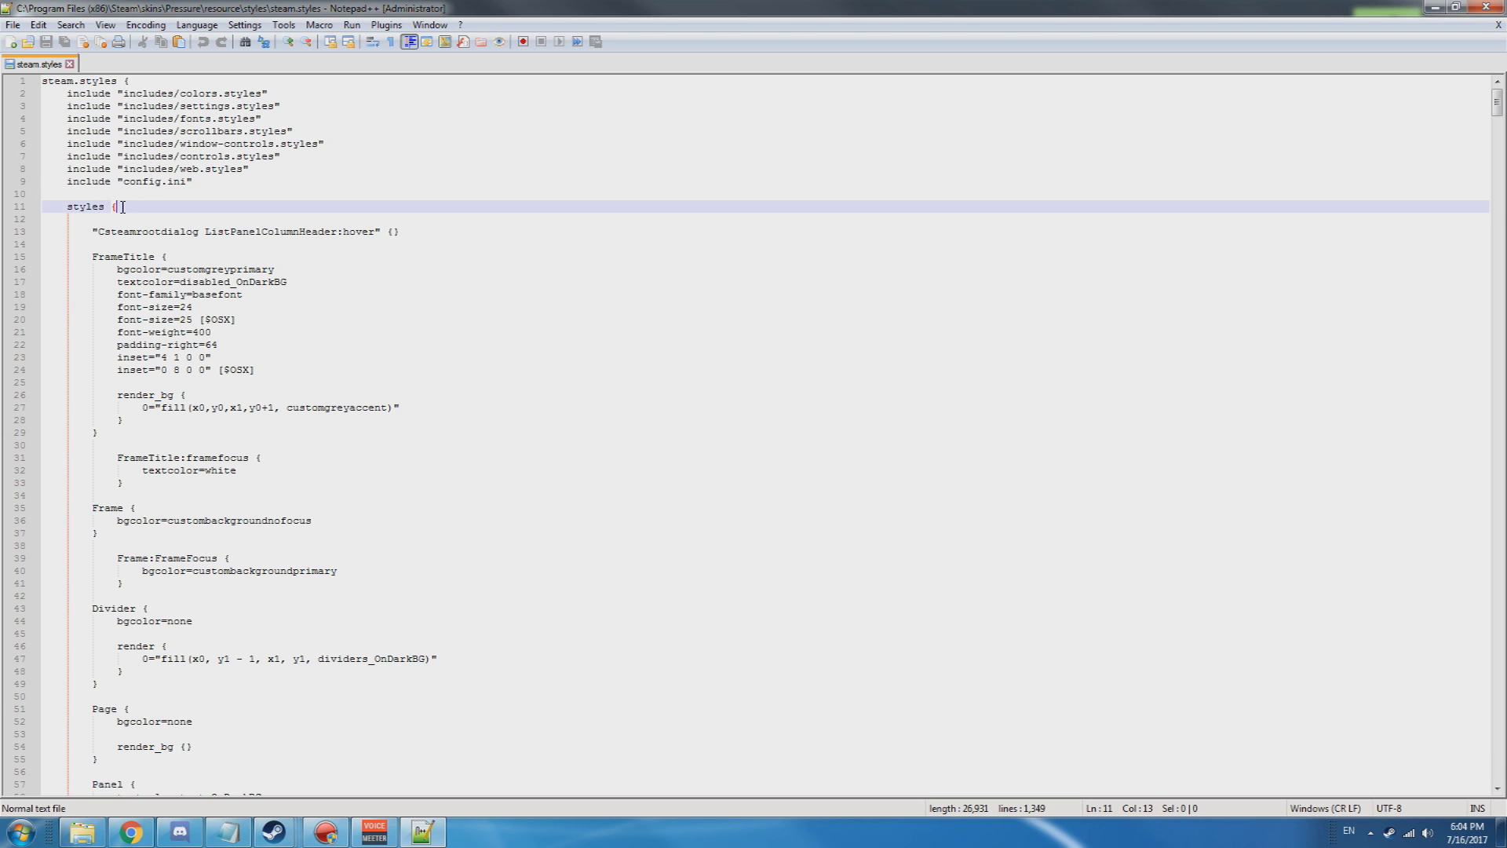
key("Up")
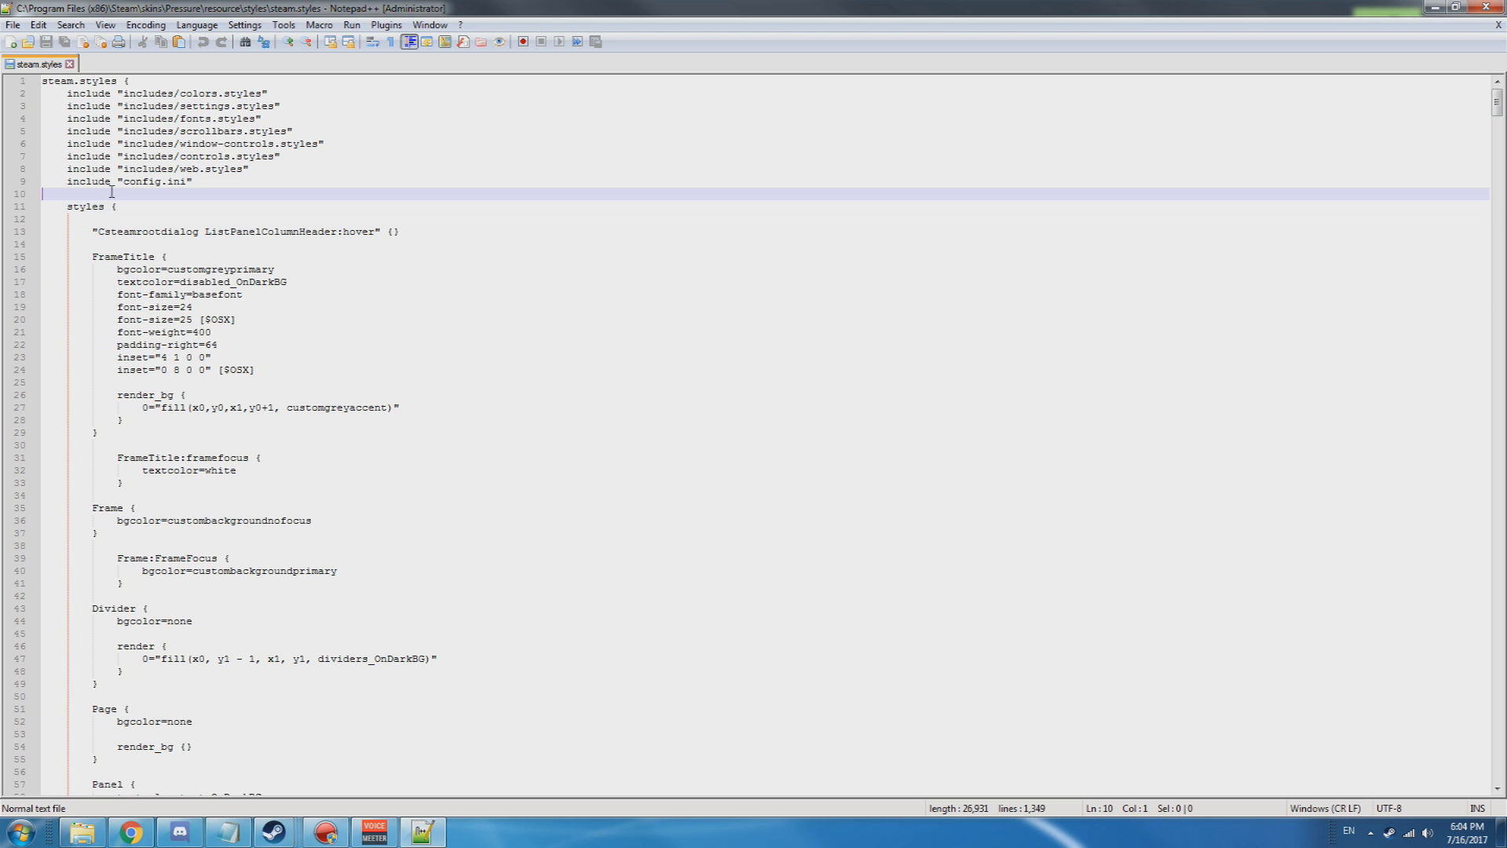
key("ctrl+v")
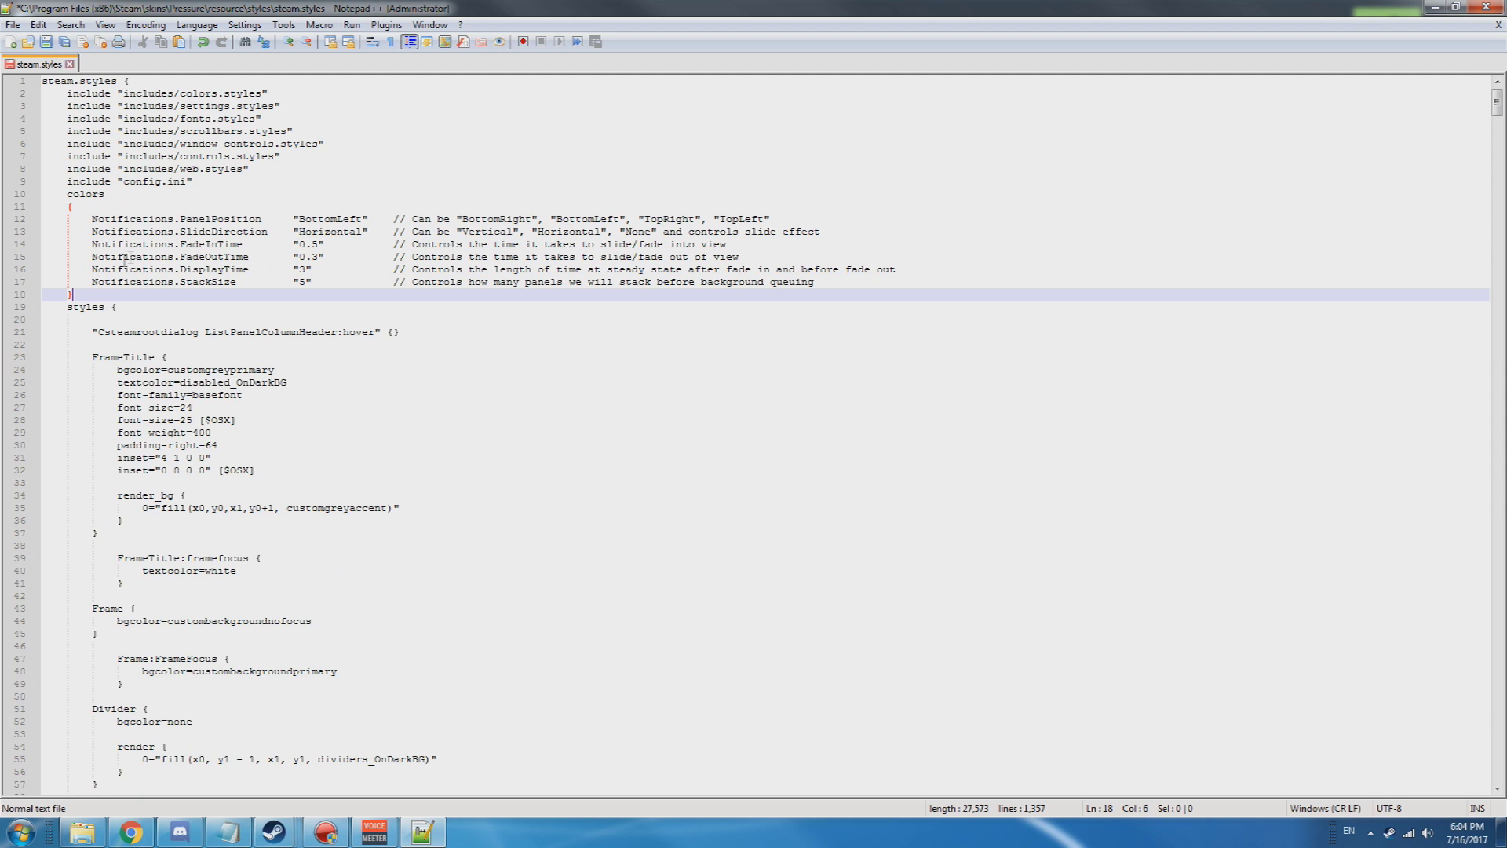
Set the Notifications.PanelPosition value in steam.styles to "TopRight".
left_click(188, 220)
double_click(340, 219)
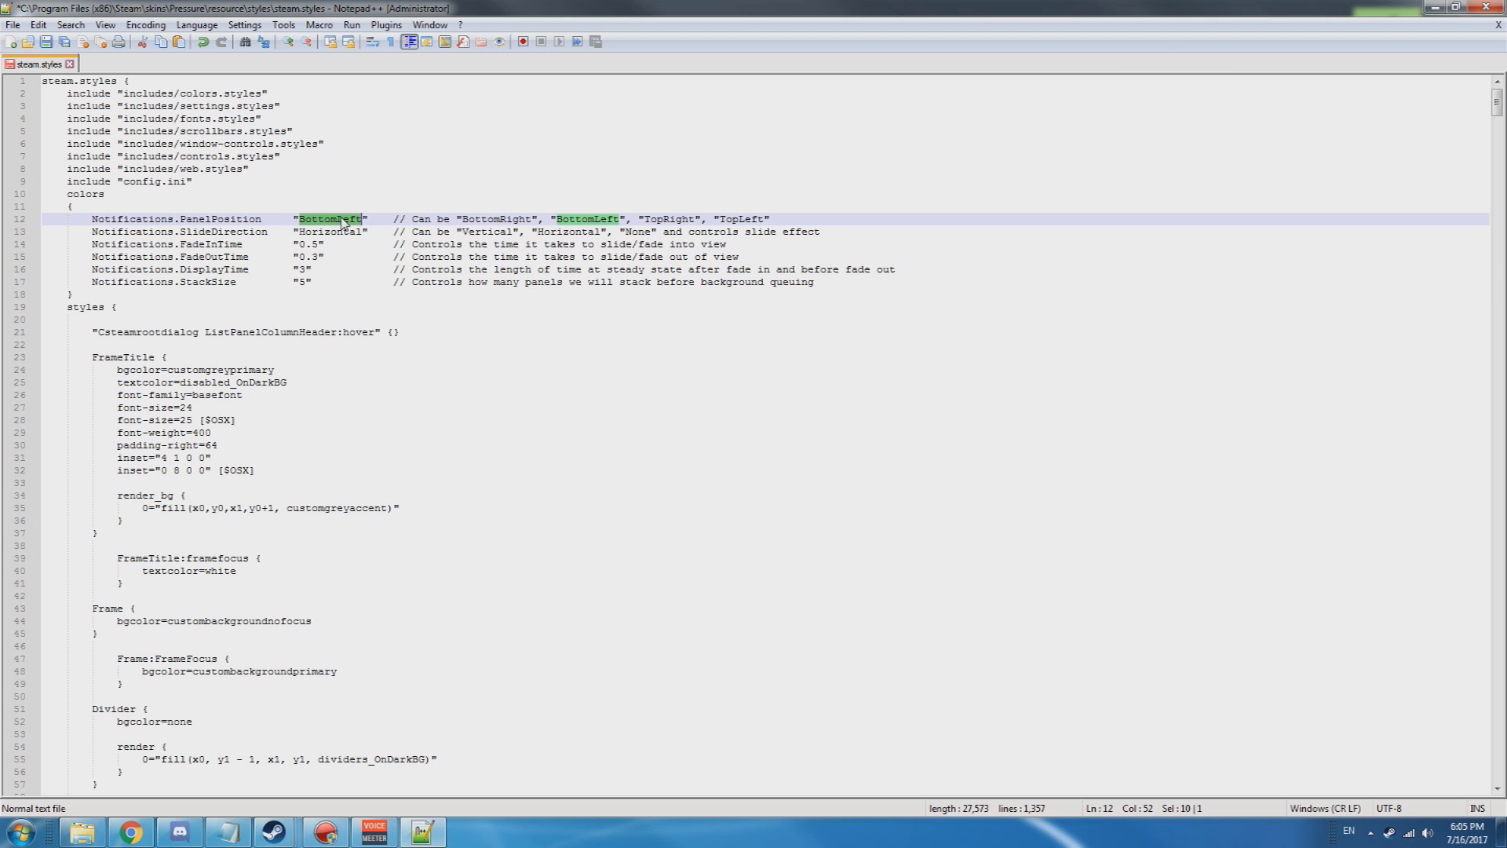
type("TopRight")
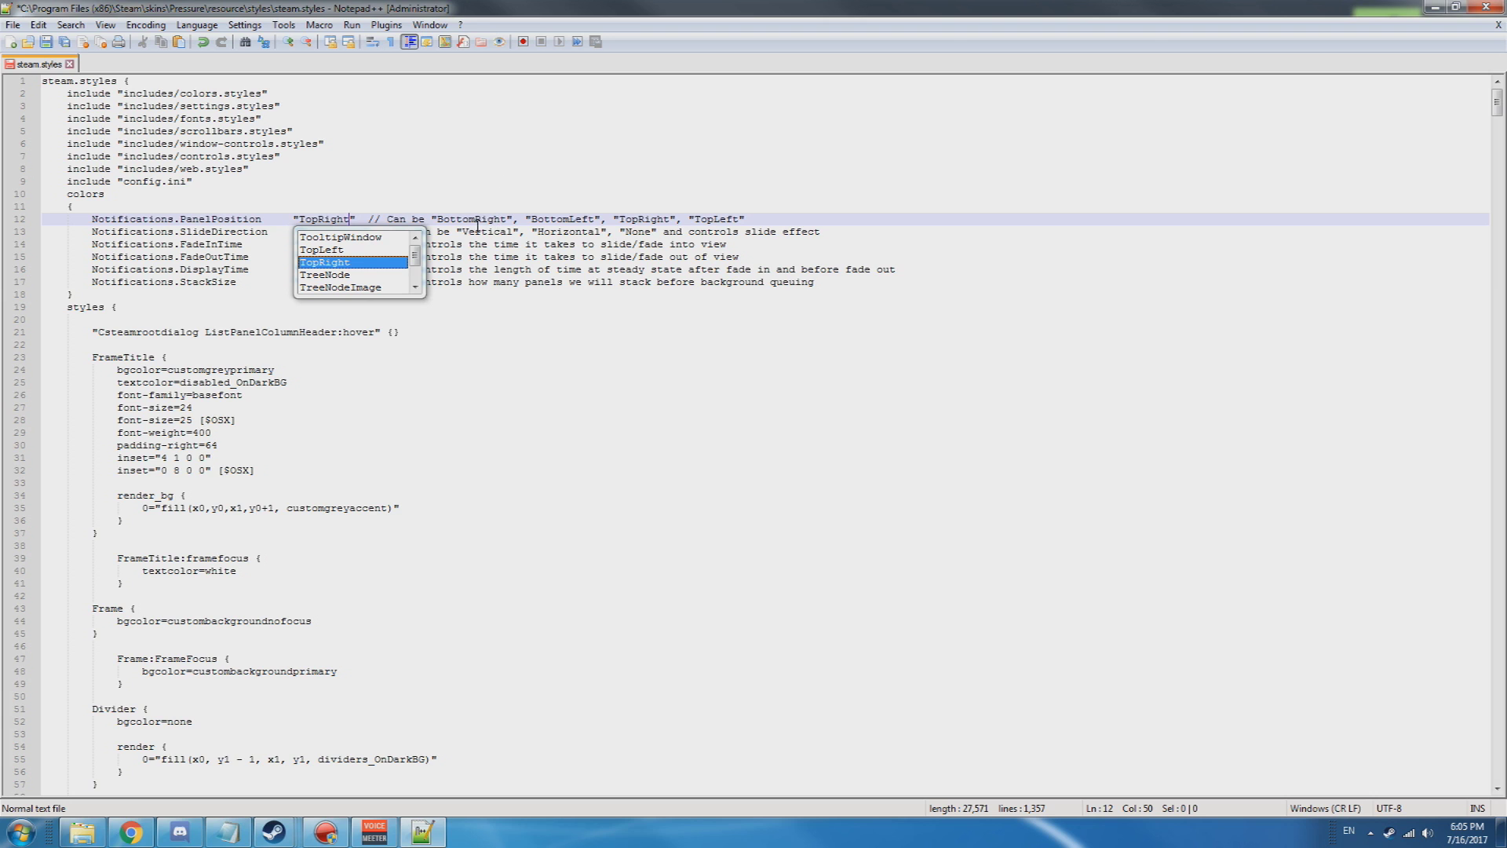
Set the Notifications.PanelPosition value in steam.styles to "TopLeft".
double_click(307, 217)
type("TopLeft")
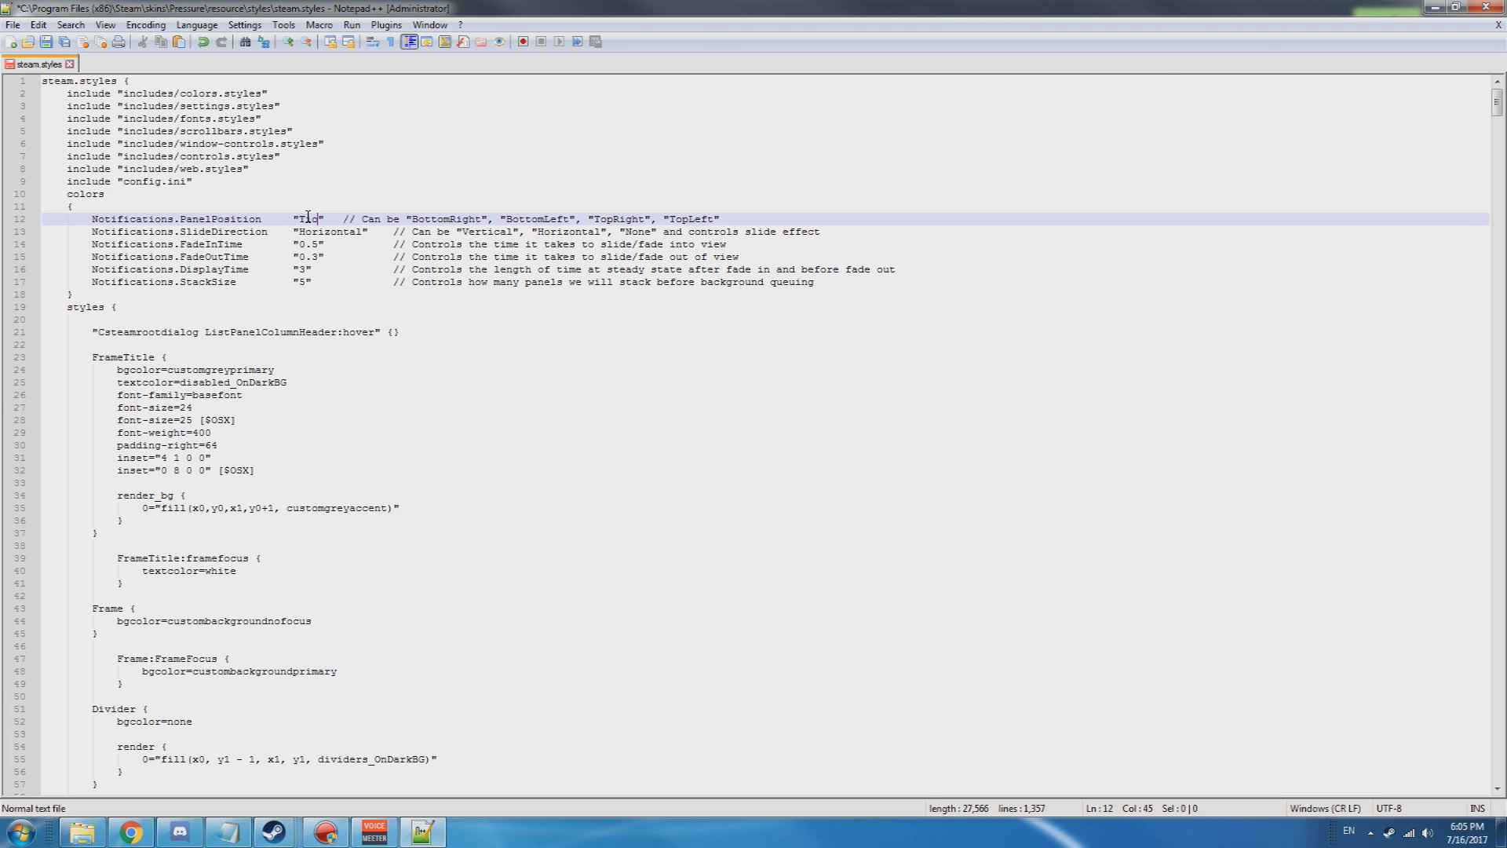
key("BackSpace")
key("BackSpace")
key("BackSpace")
type("pLeft")
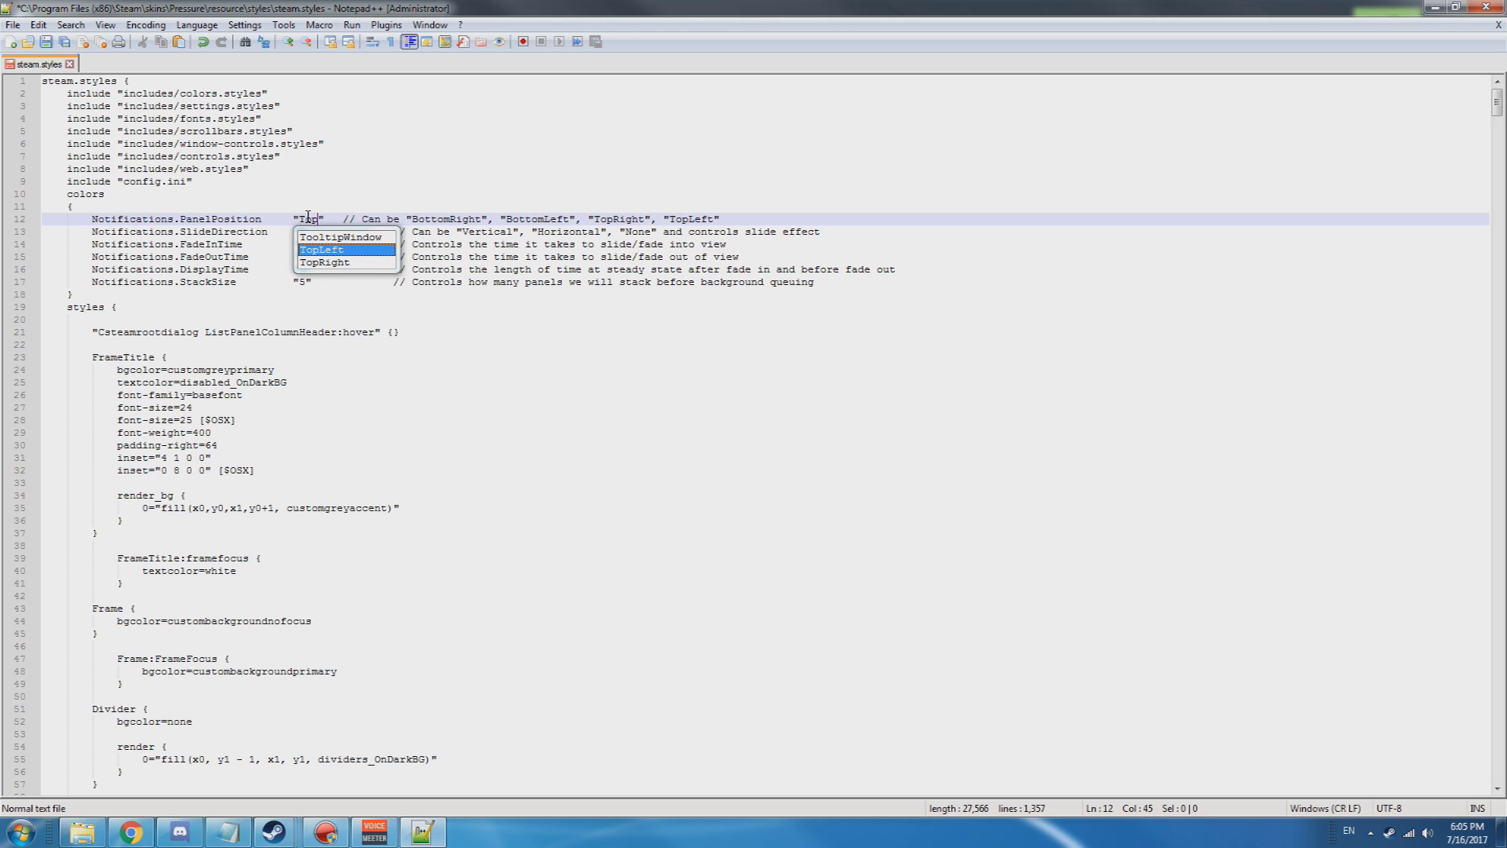
key("Escape")
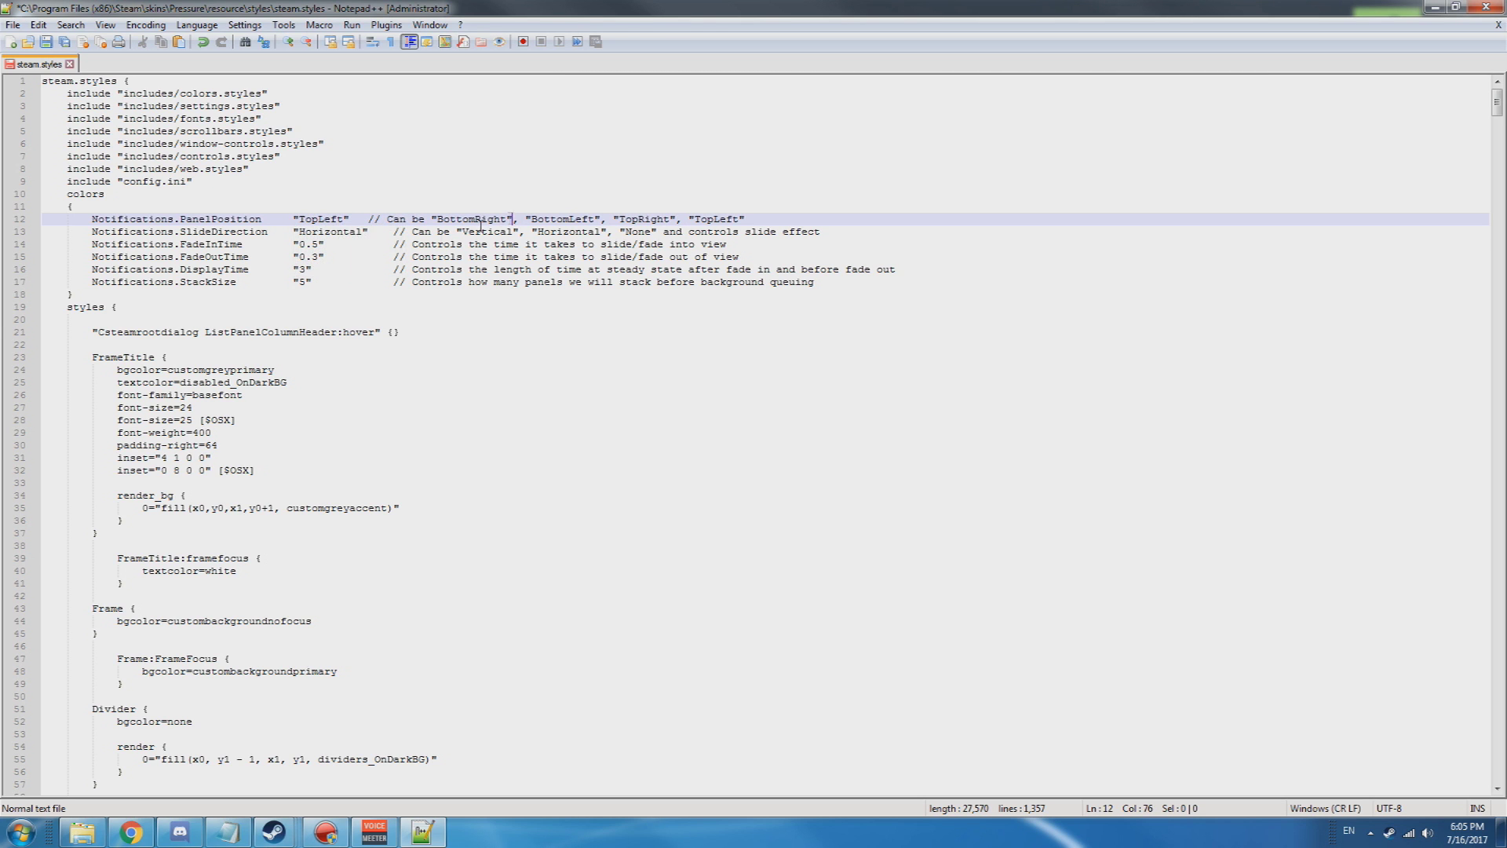
Try replacing the Notifications.SlideDirection value with "Vertical", and restore it to "Horizontal".
double_click(341, 232)
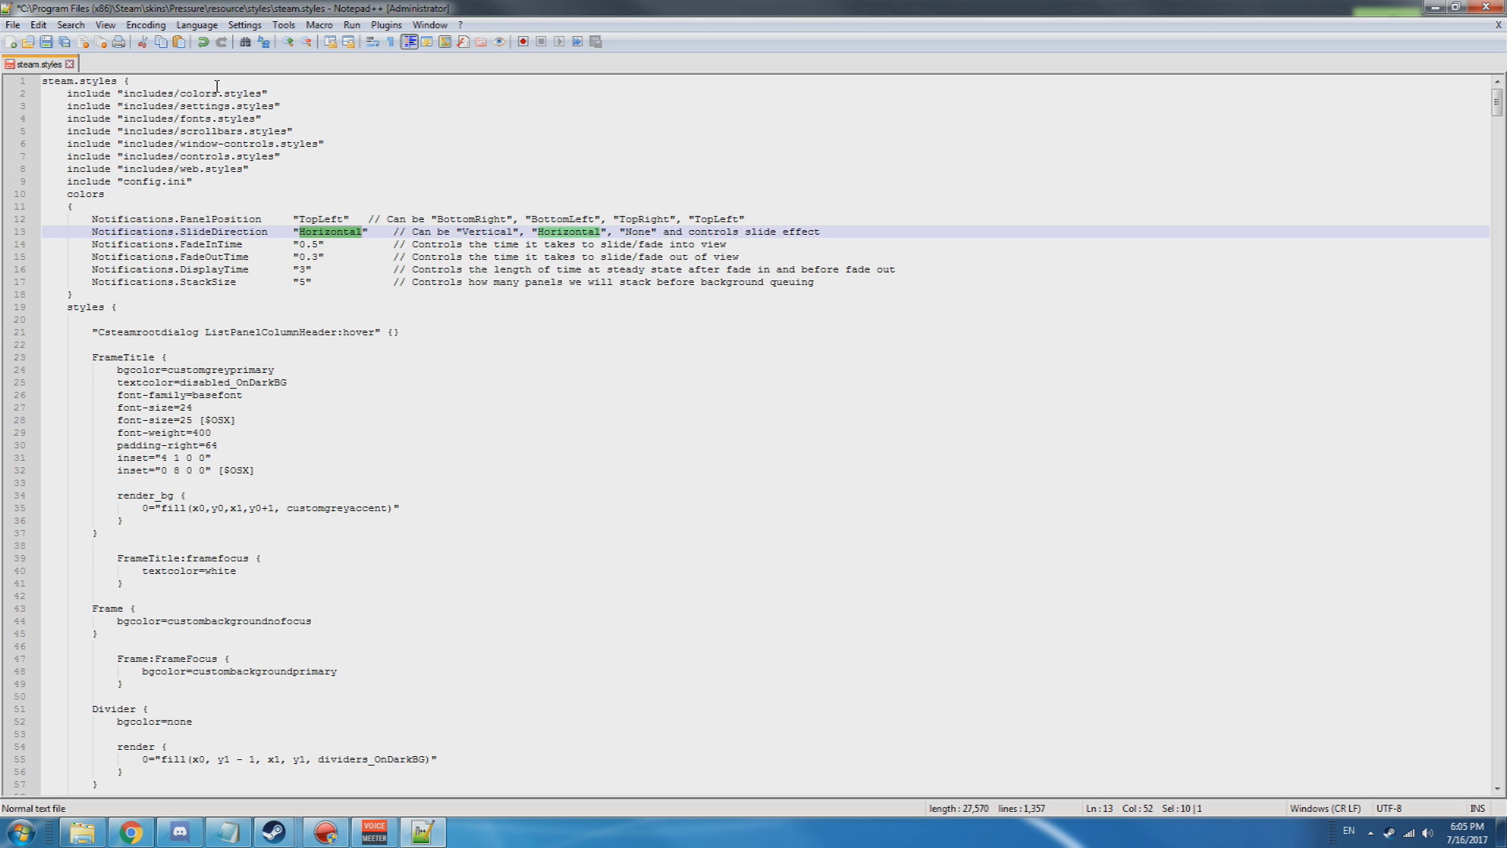
type("Vertuc")
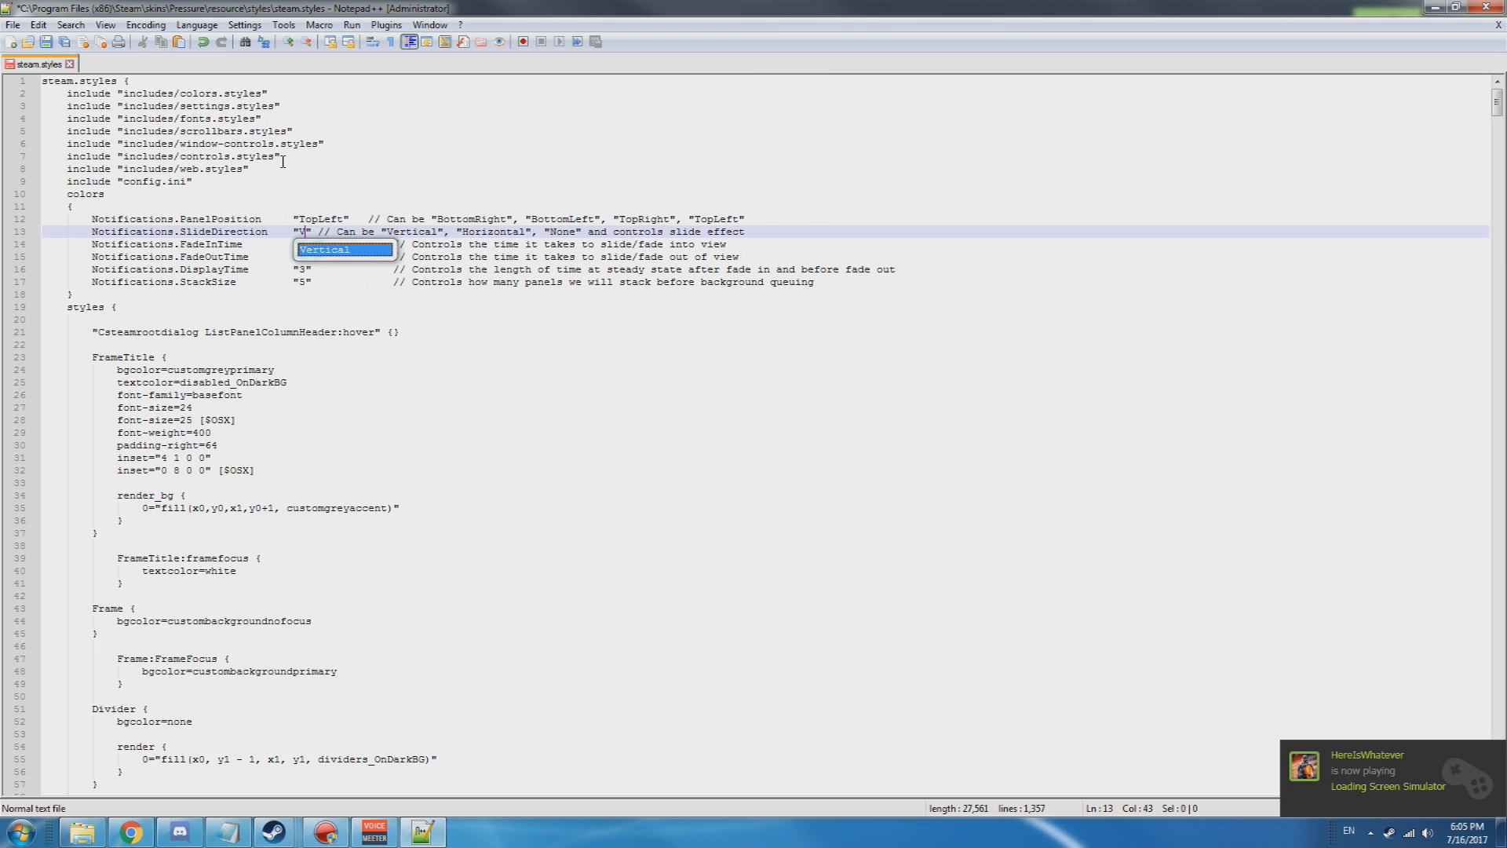
key("BackSpace")
key("BackSpace")
key("BackSpace")
key("BackSpace")
key("BackSpace")
key("BackSpace")
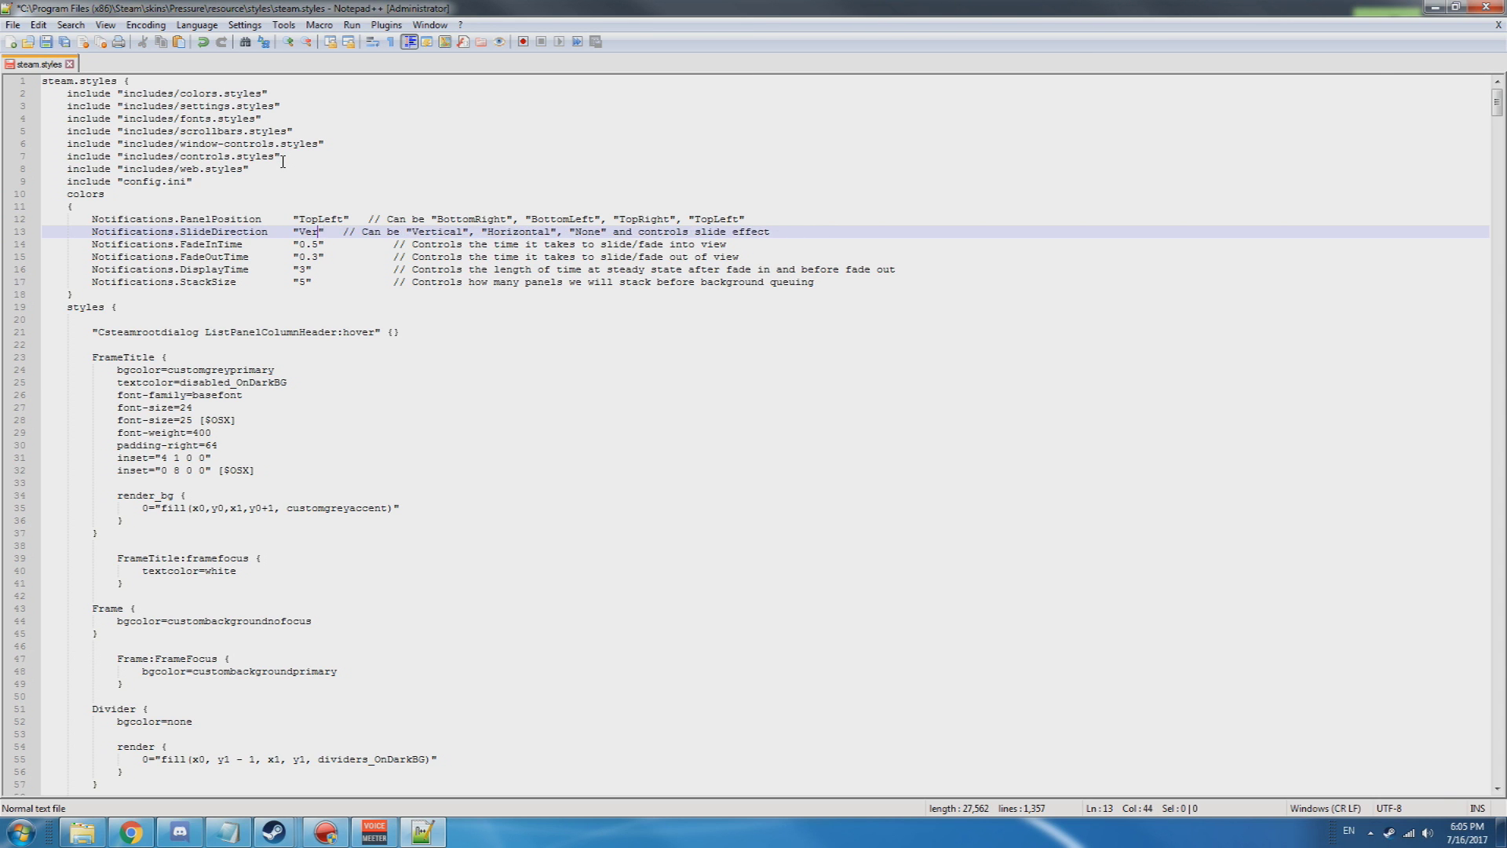
type("Horizontal")
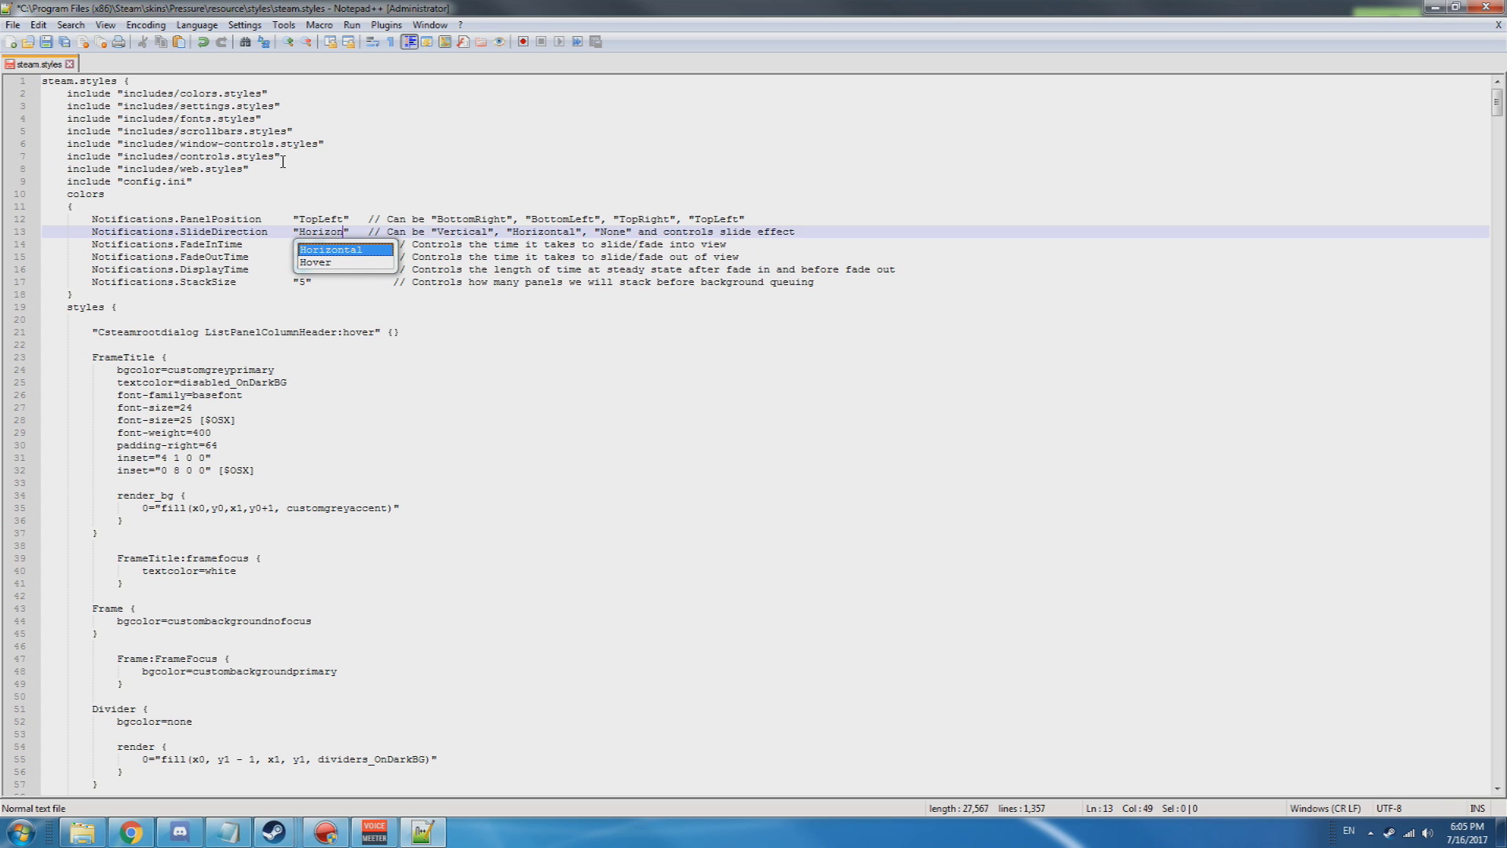
left_click(407, 154)
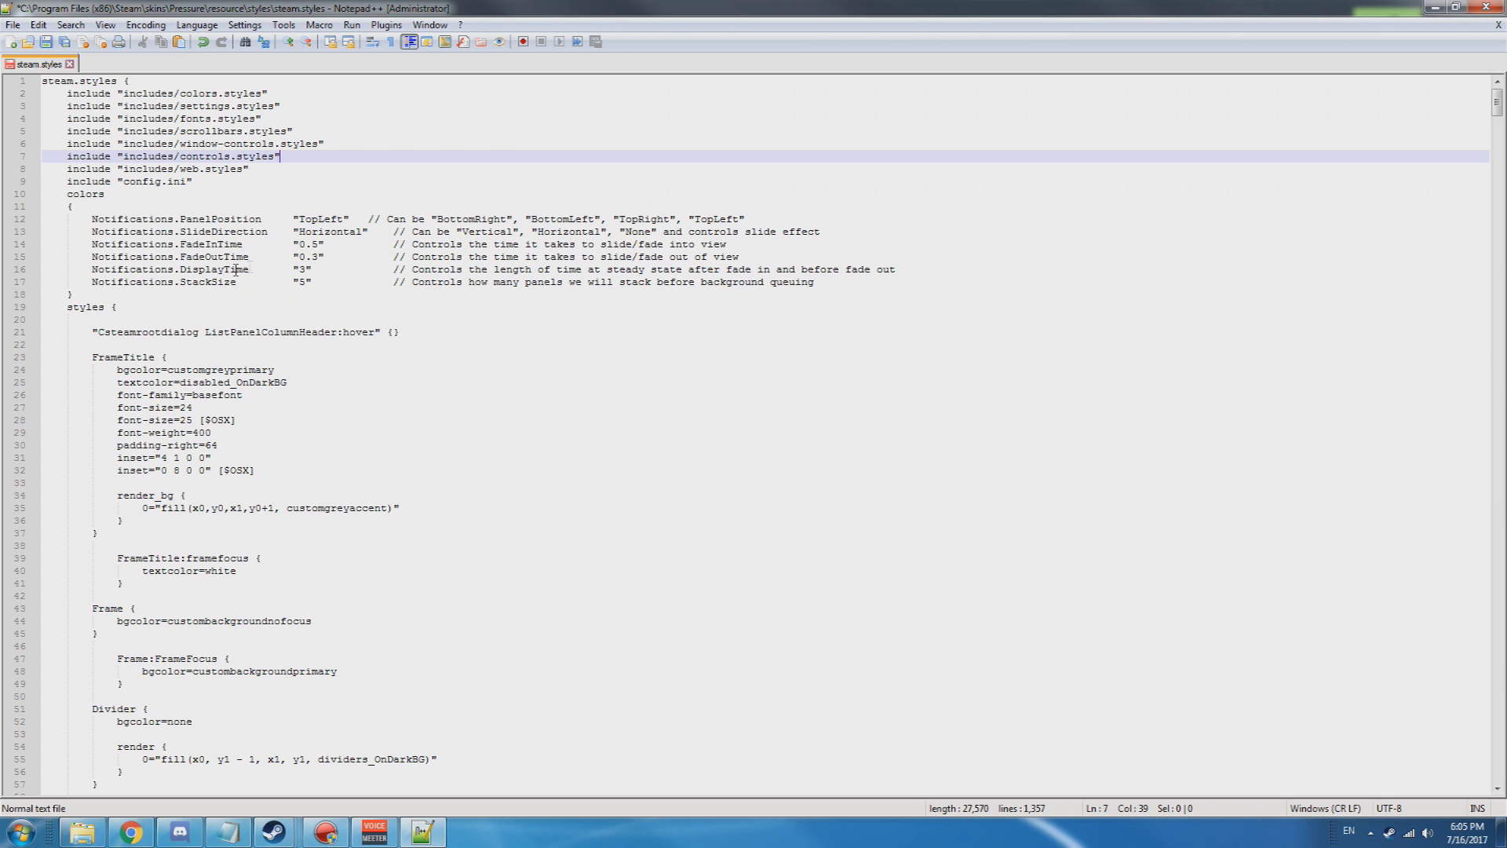
Set the Notifications.DisplayTime value to "5" and save steam.styles.
left_click(305, 269)
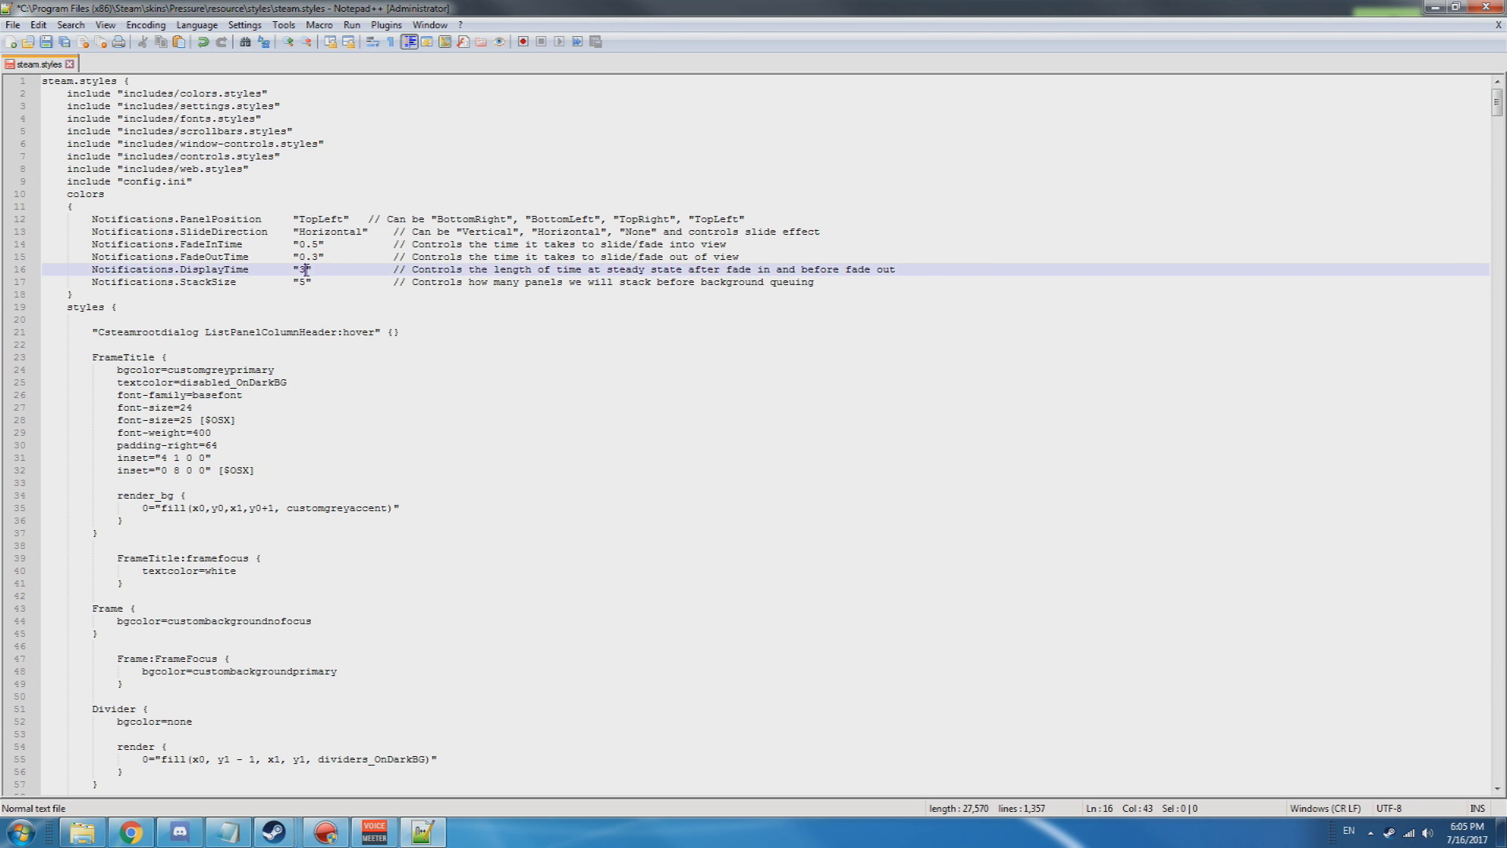
left_click_drag(305, 269, 300, 269)
type("5")
left_click(267, 281)
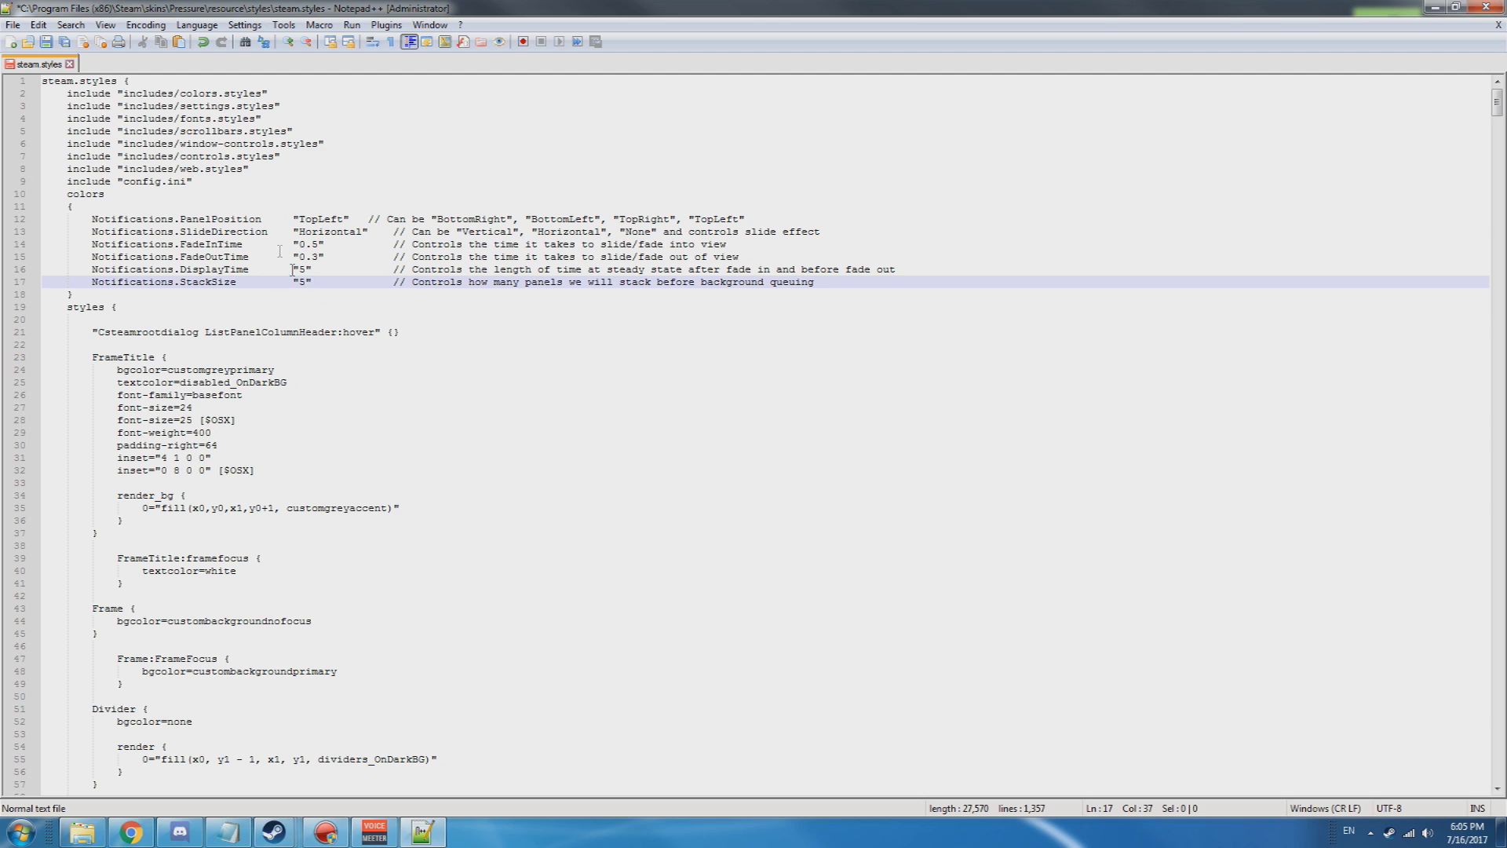
left_click(239, 308)
key("ctrl+s")
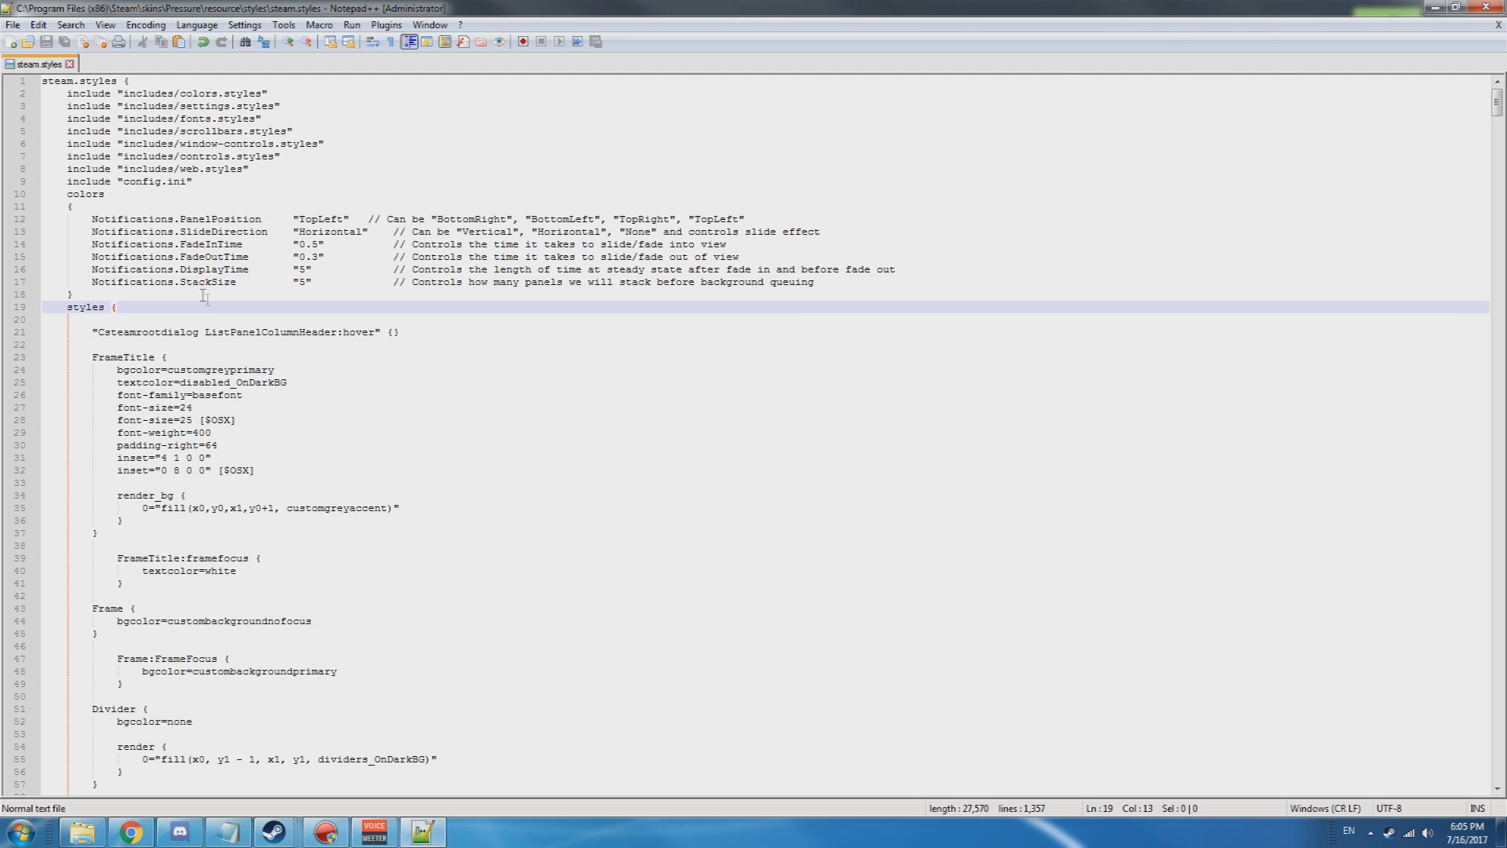
Reduce the Notepad++ window and open gameoverlay.styles from the same styles folder in it.
double_click(282, 7)
left_click(1036, 553)
left_click(995, 455)
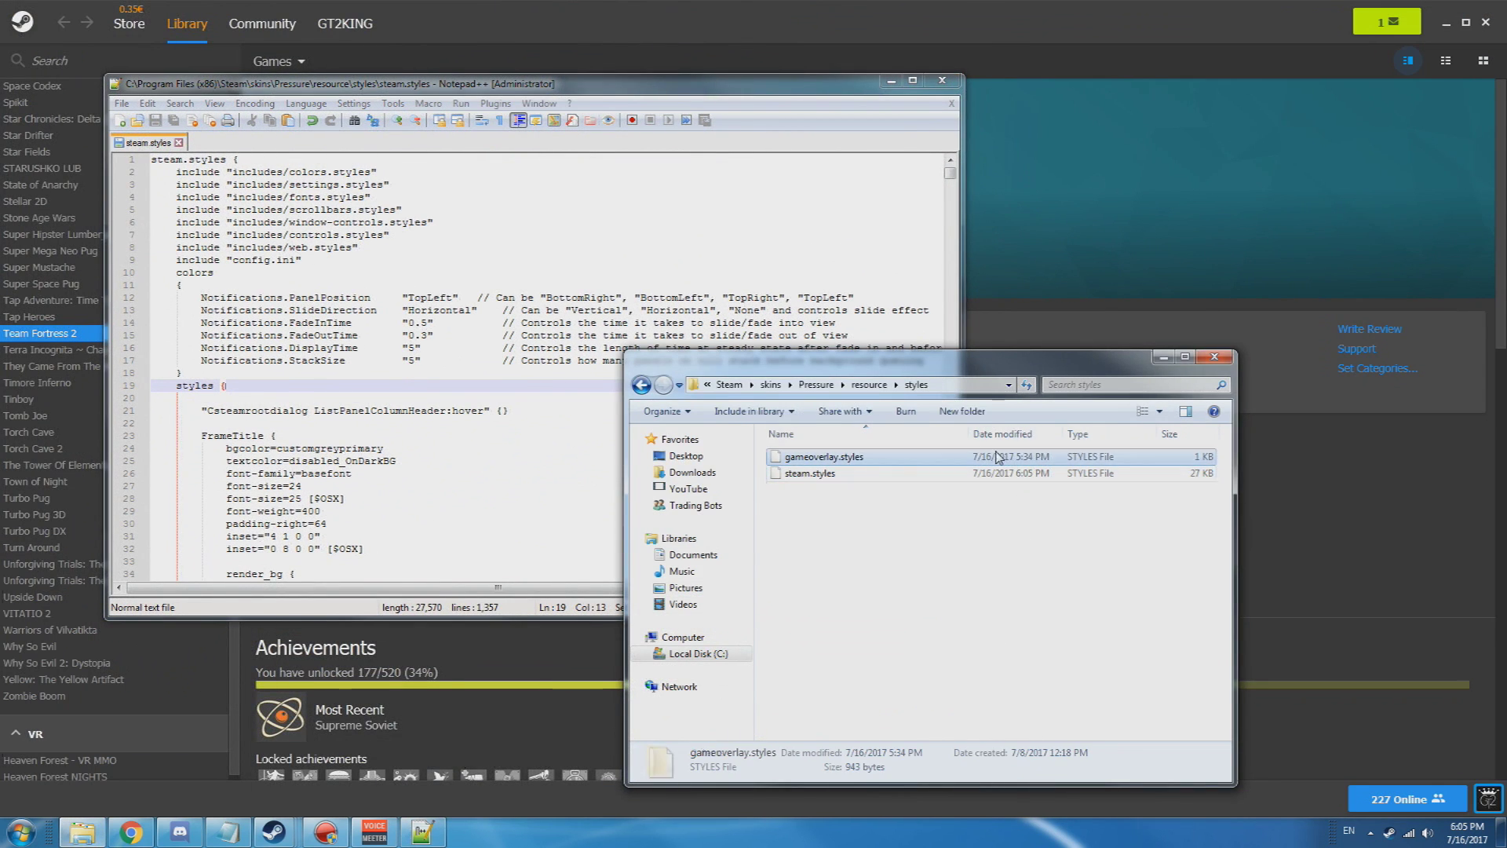
right_click(995, 452)
left_click(1038, 496)
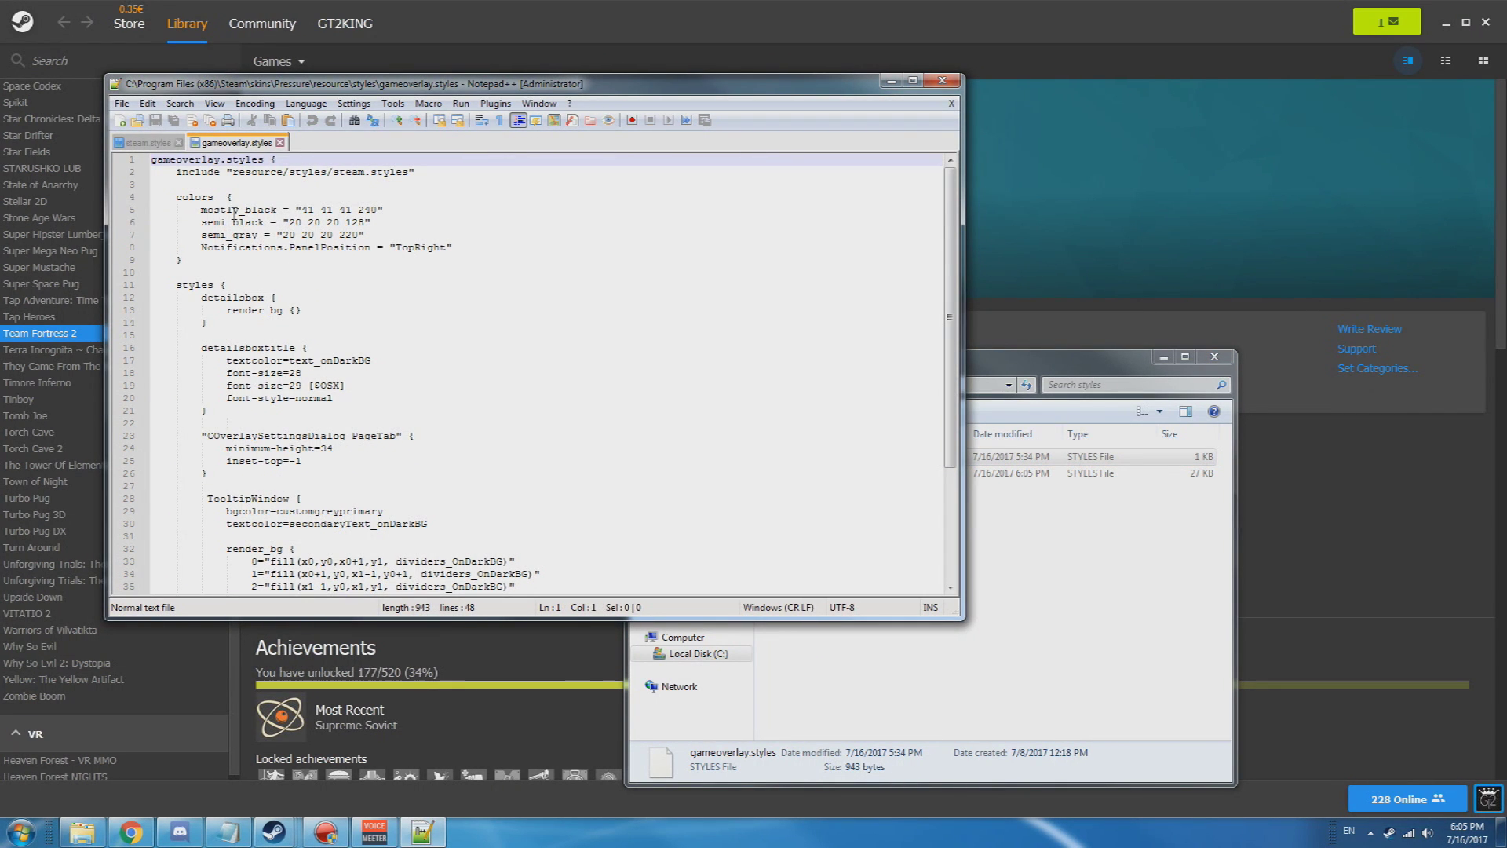
Select the Notifications.PanelPosition line in the colors block of gameoverlay.styles.
left_click_drag(205, 261, 199, 210)
left_click(259, 195)
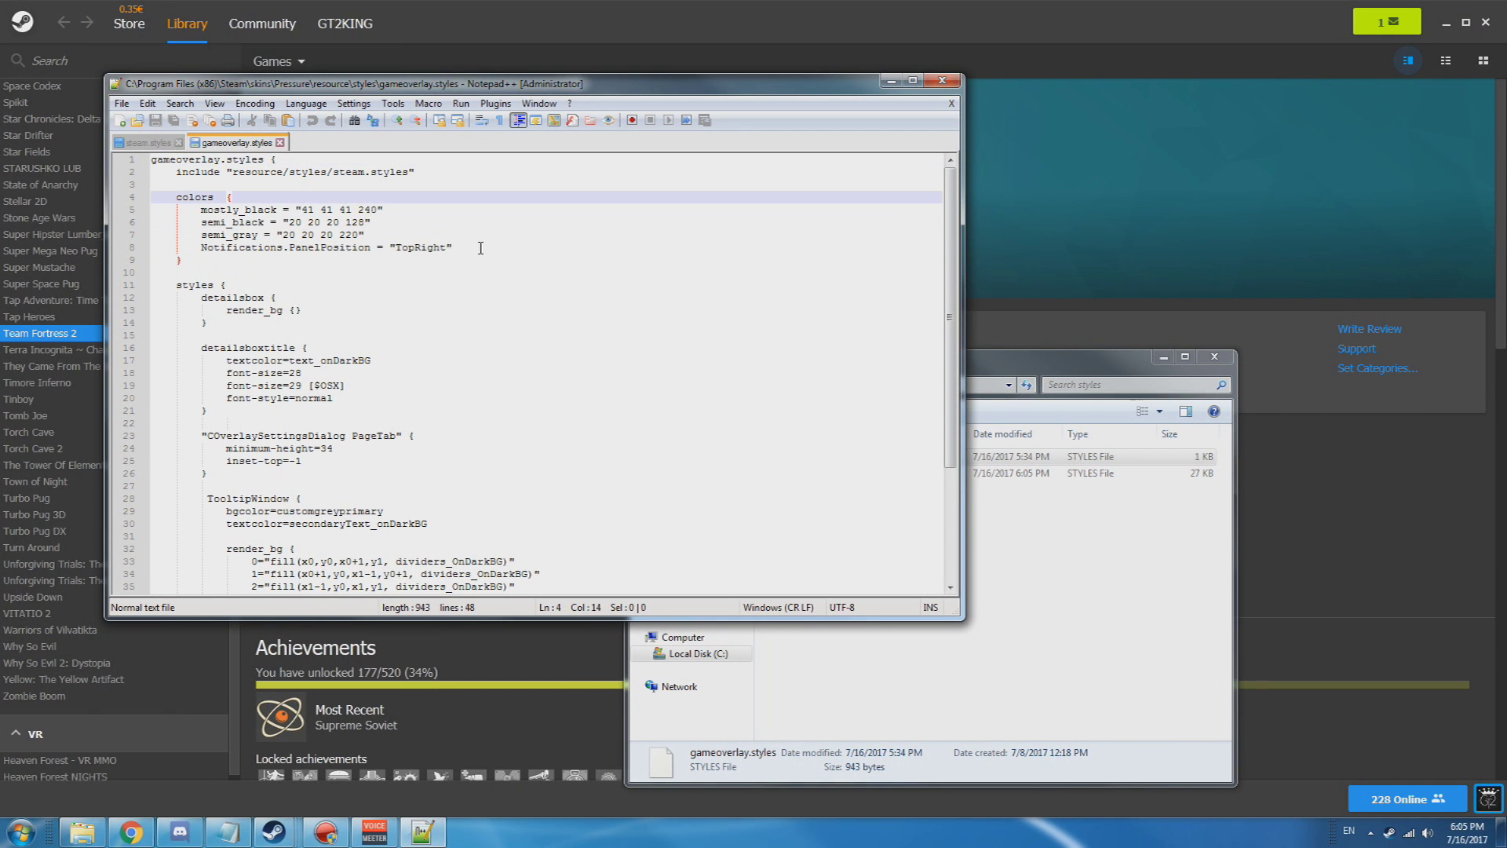
left_click_drag(480, 248, 201, 248)
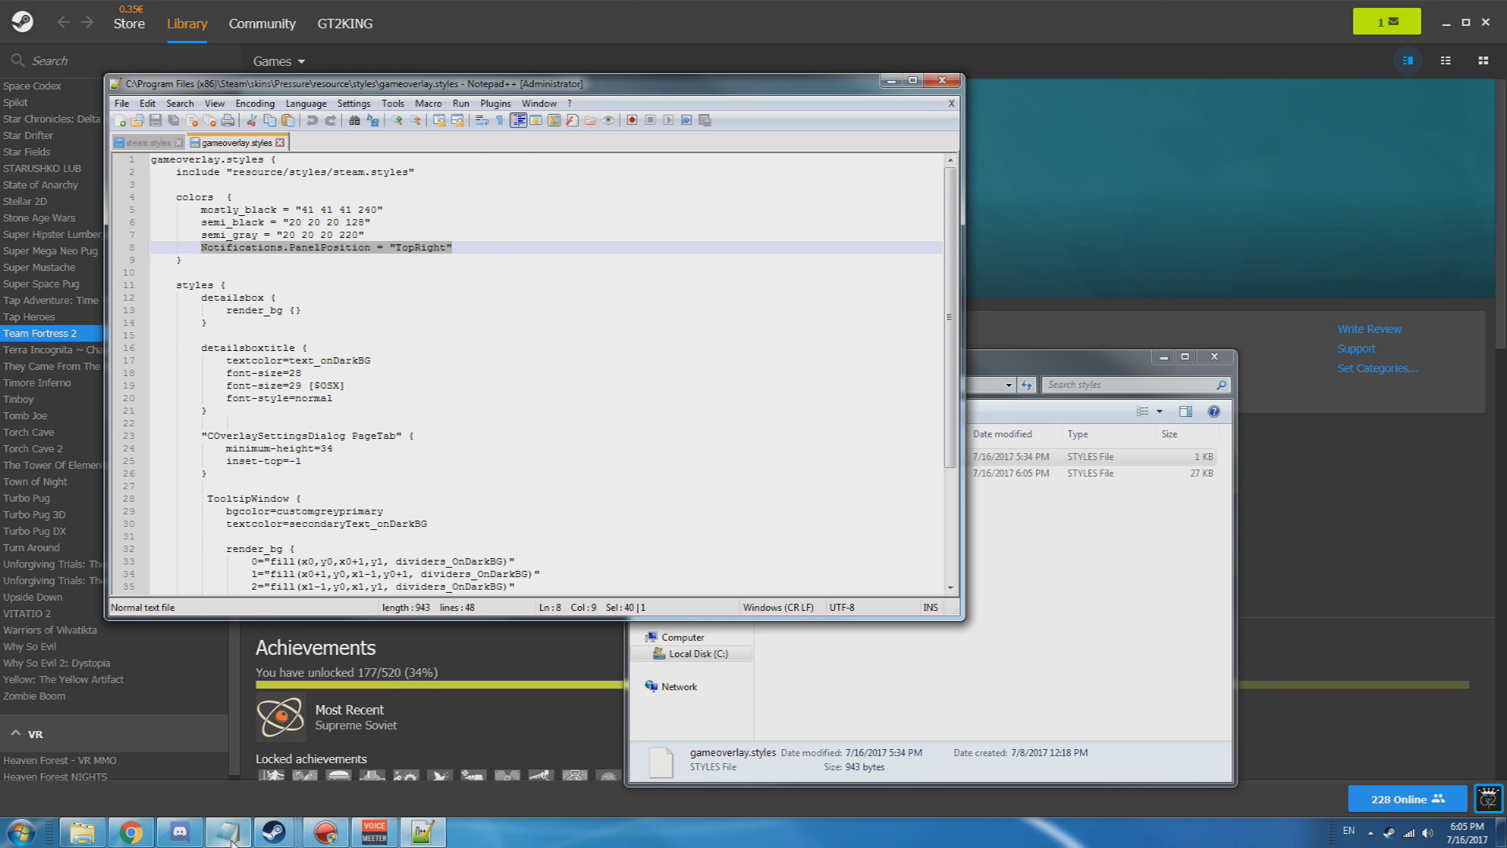
Replace the Notifications.PanelPosition line in gameoverlay.styles with the Notepad settings from Notifications.PanelPosition "BottomLeft" through Notifications.StackSize "5".
left_click(227, 832)
left_click(270, 248)
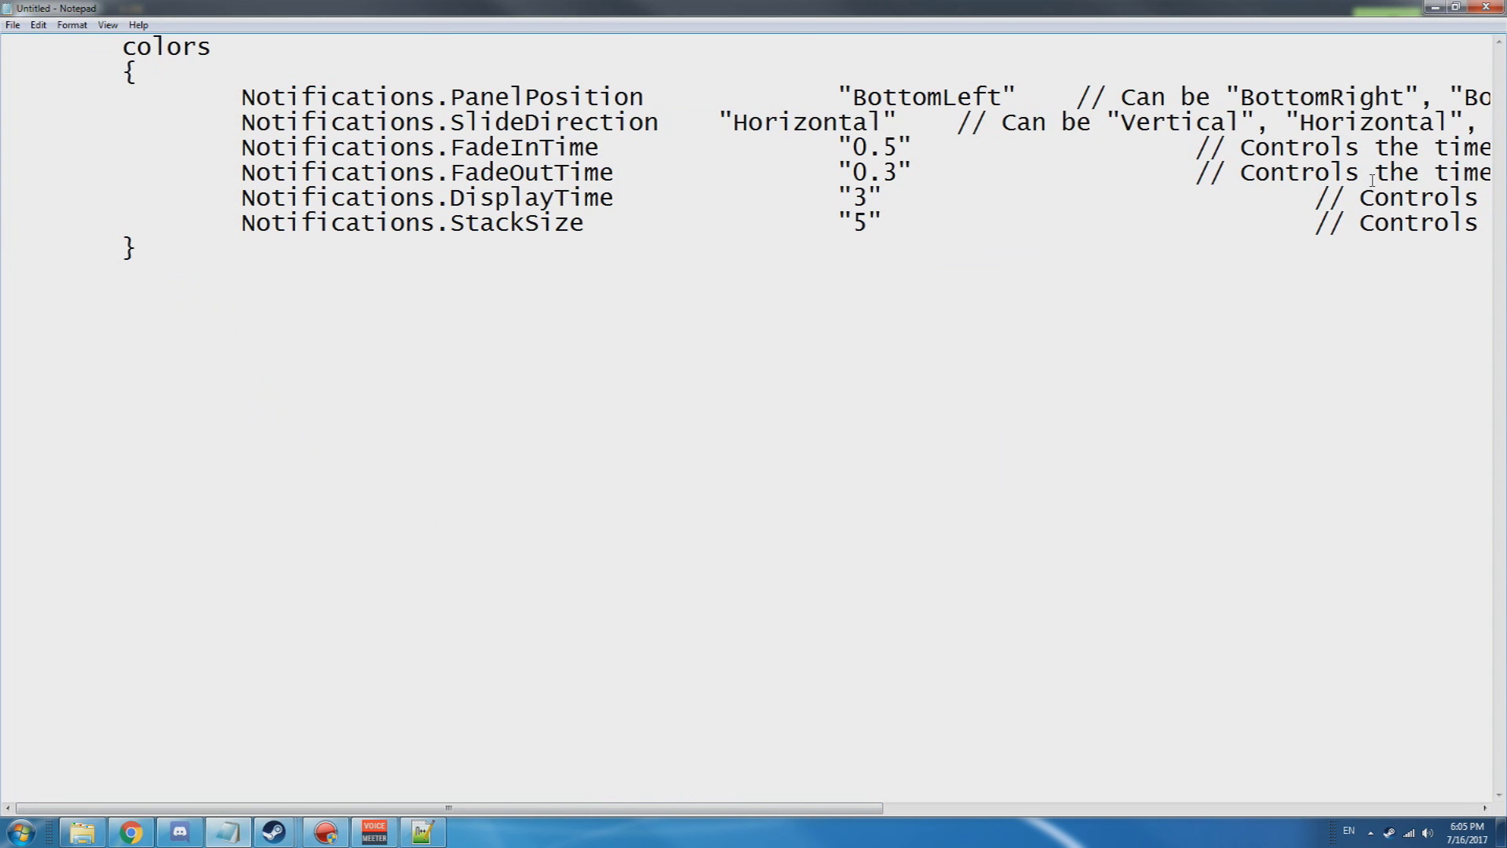
left_click_drag(1079, 223, 6, 97)
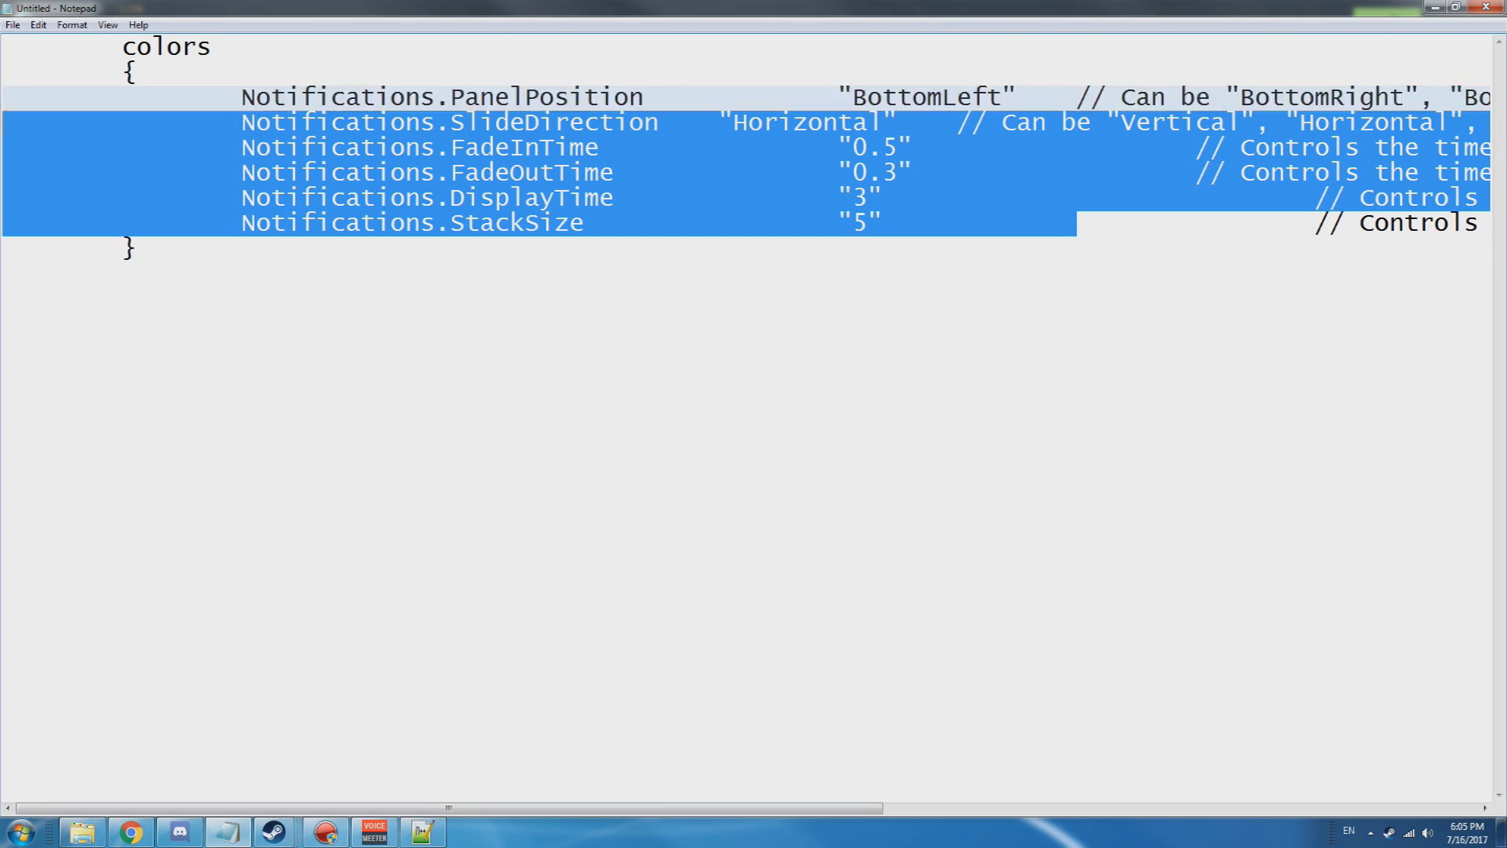
left_click(1435, 7)
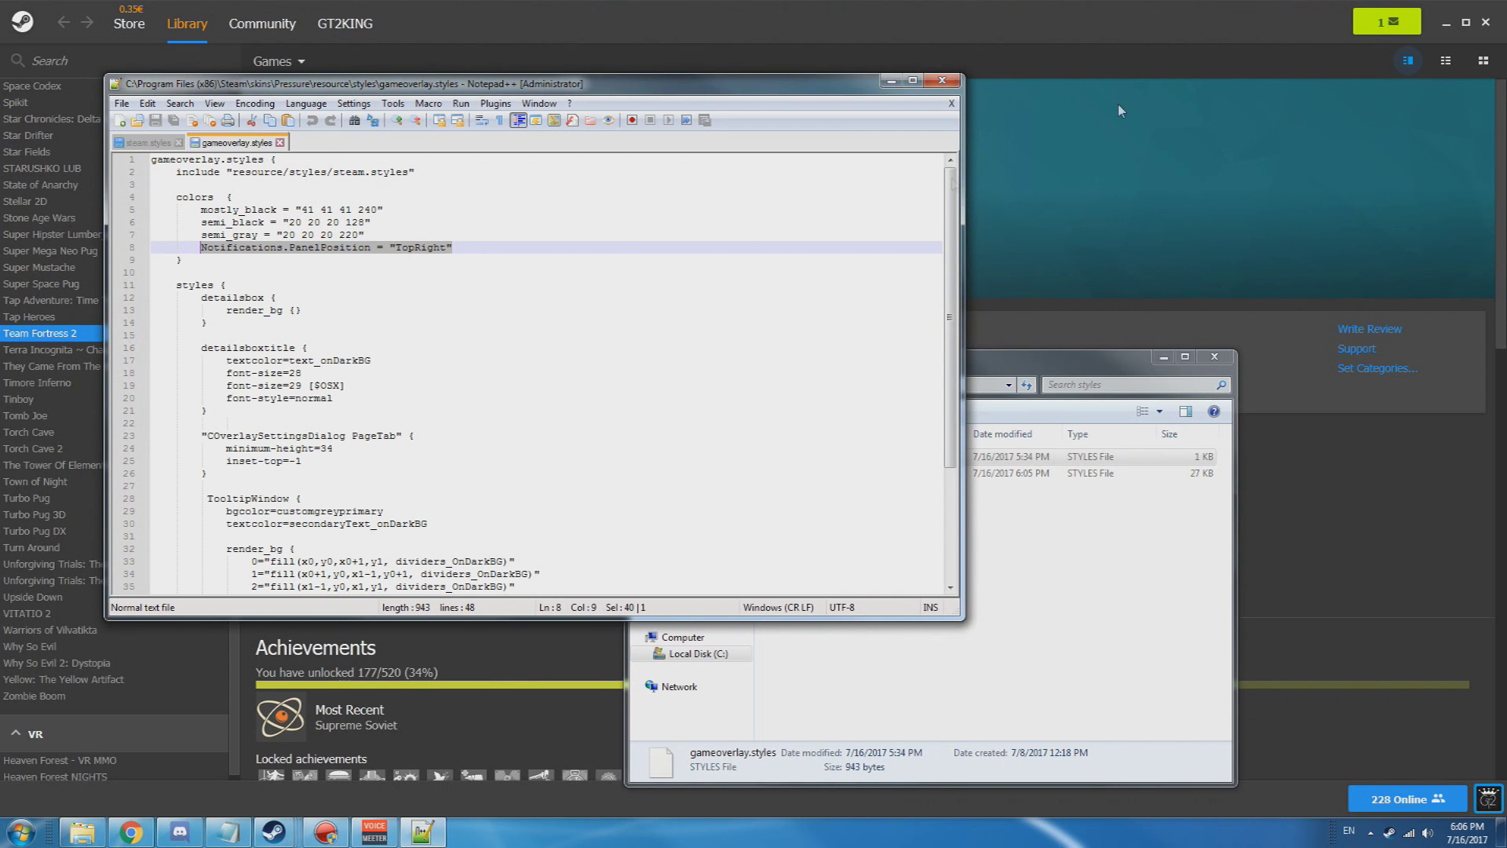
key("ctrl+v")
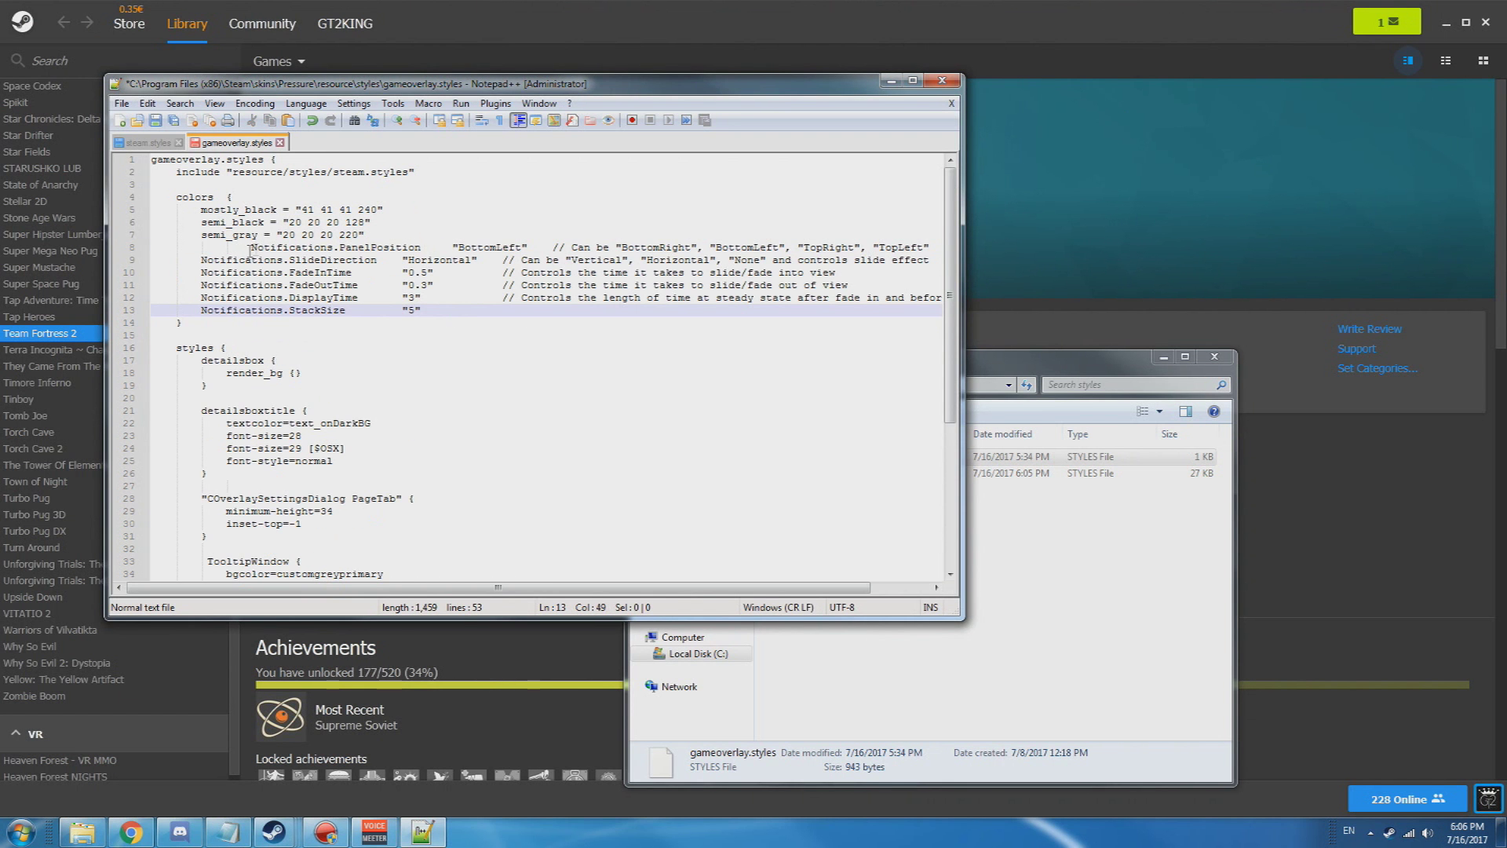
Remove the extra indentation before Notifications.PanelPosition, save gameoverlay.styles, and minimize the editor.
left_click_drag(251, 247, 227, 247)
key("BackSpace")
key("BackSpace")
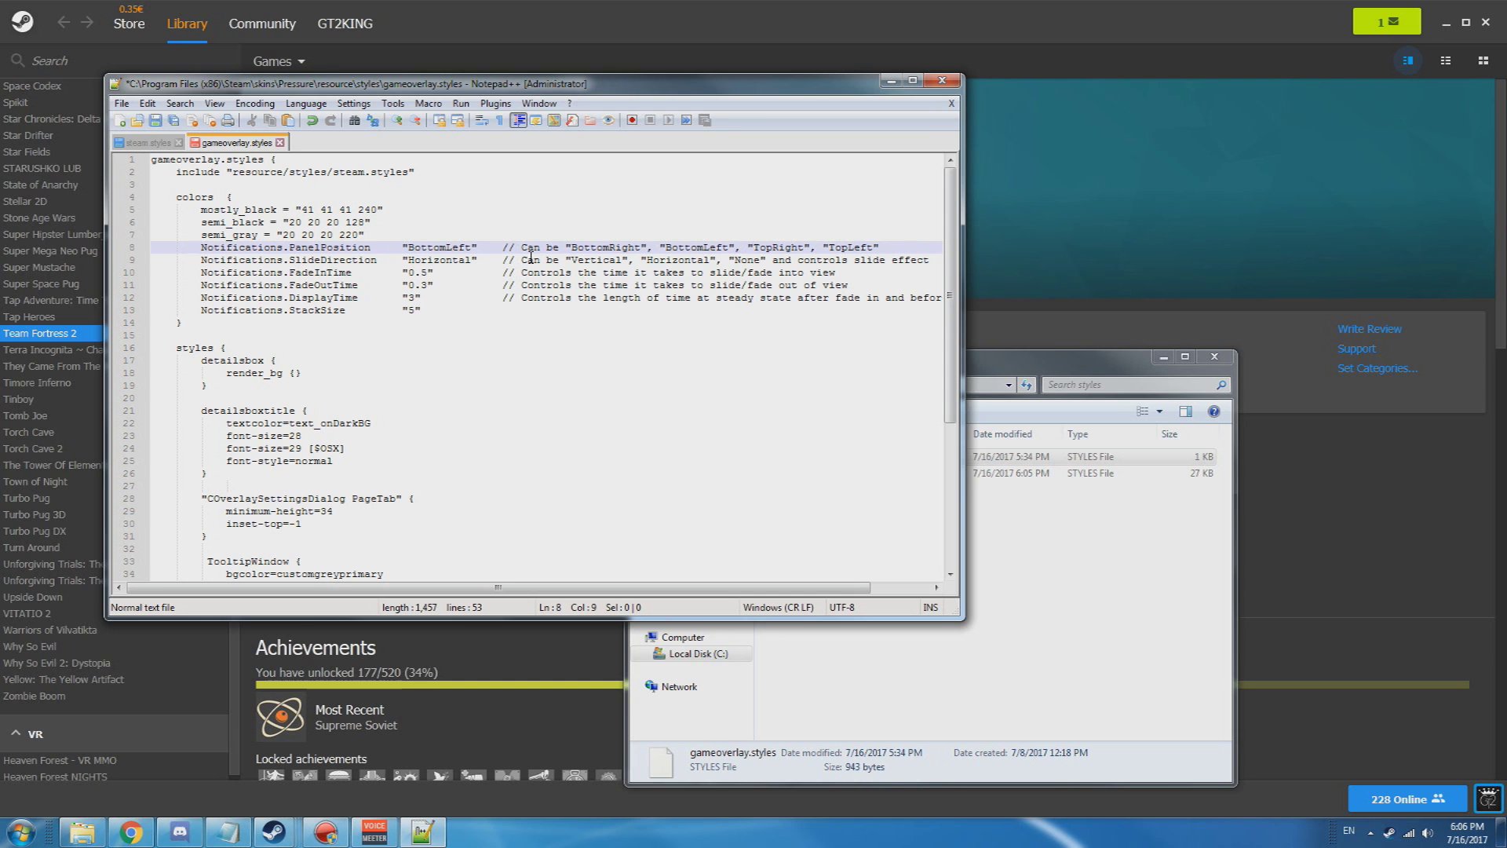
key("ctrl+s")
left_click(891, 80)
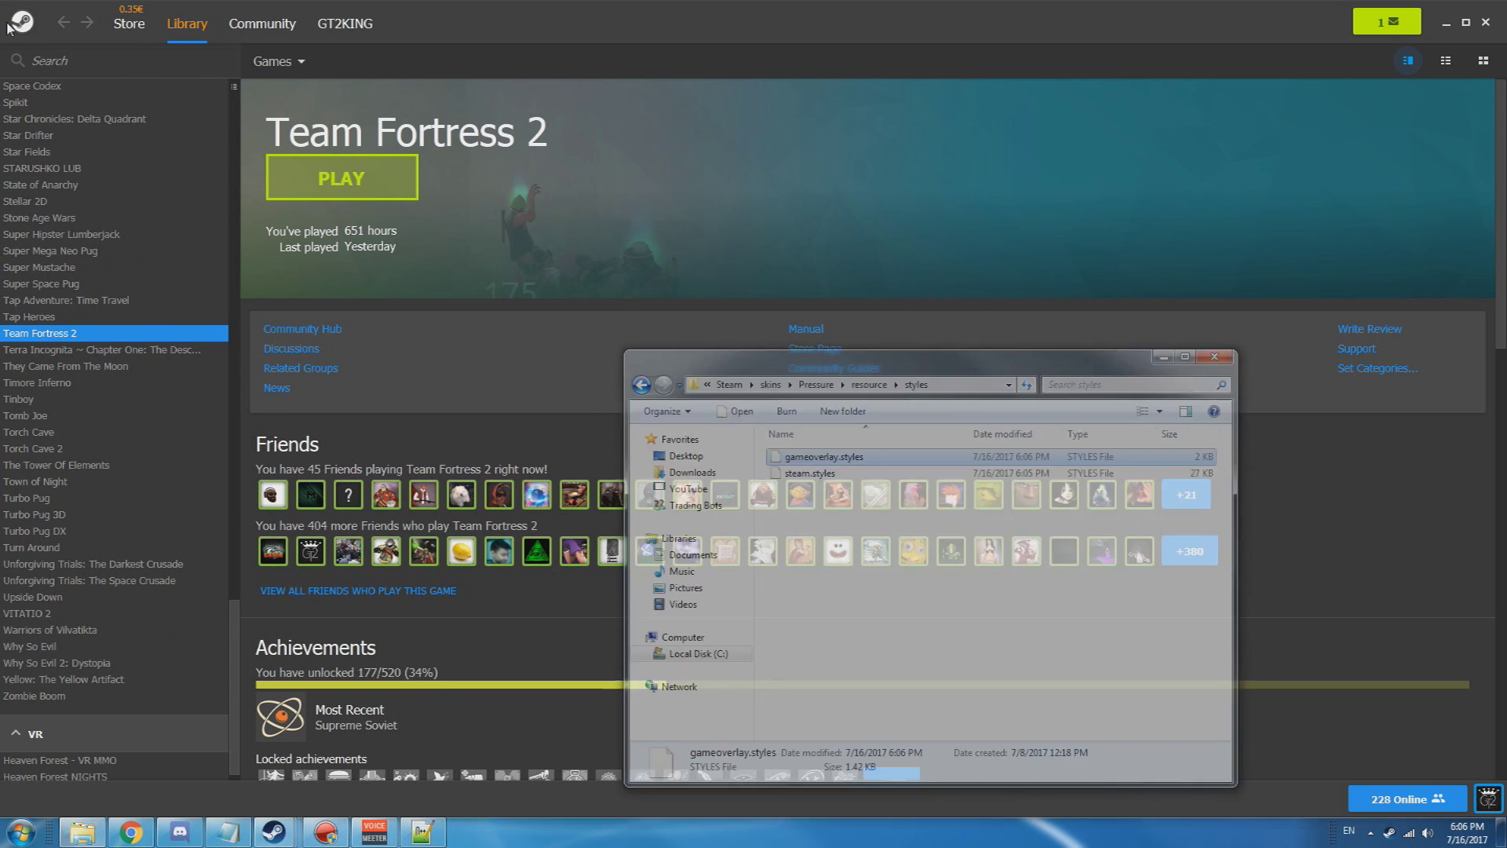
Restart Steam to load the edited skin styles, and close its news window.
left_click(10, 26)
left_click(63, 433)
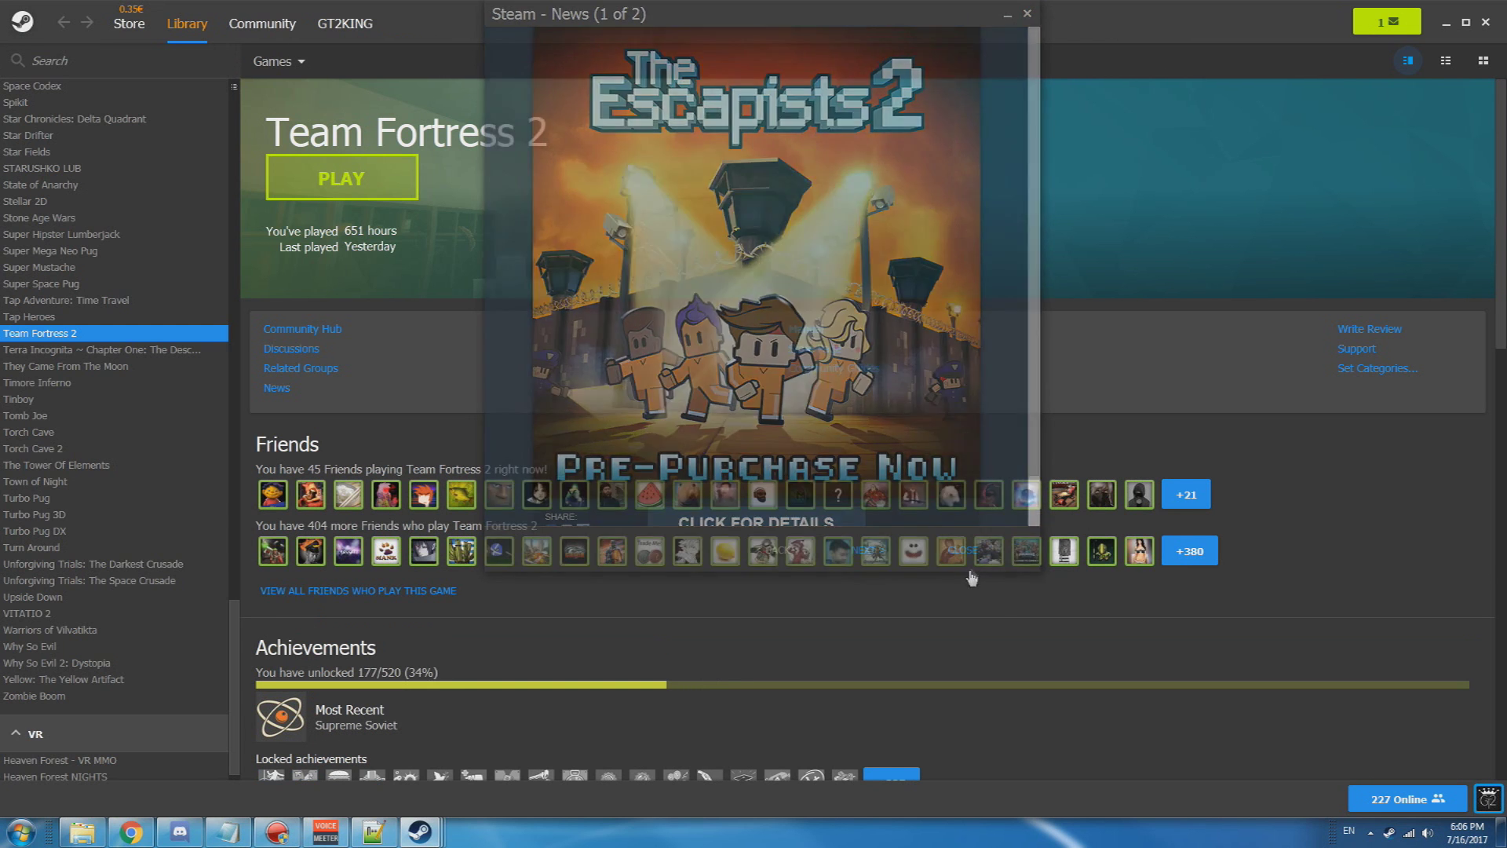
left_click(963, 552)
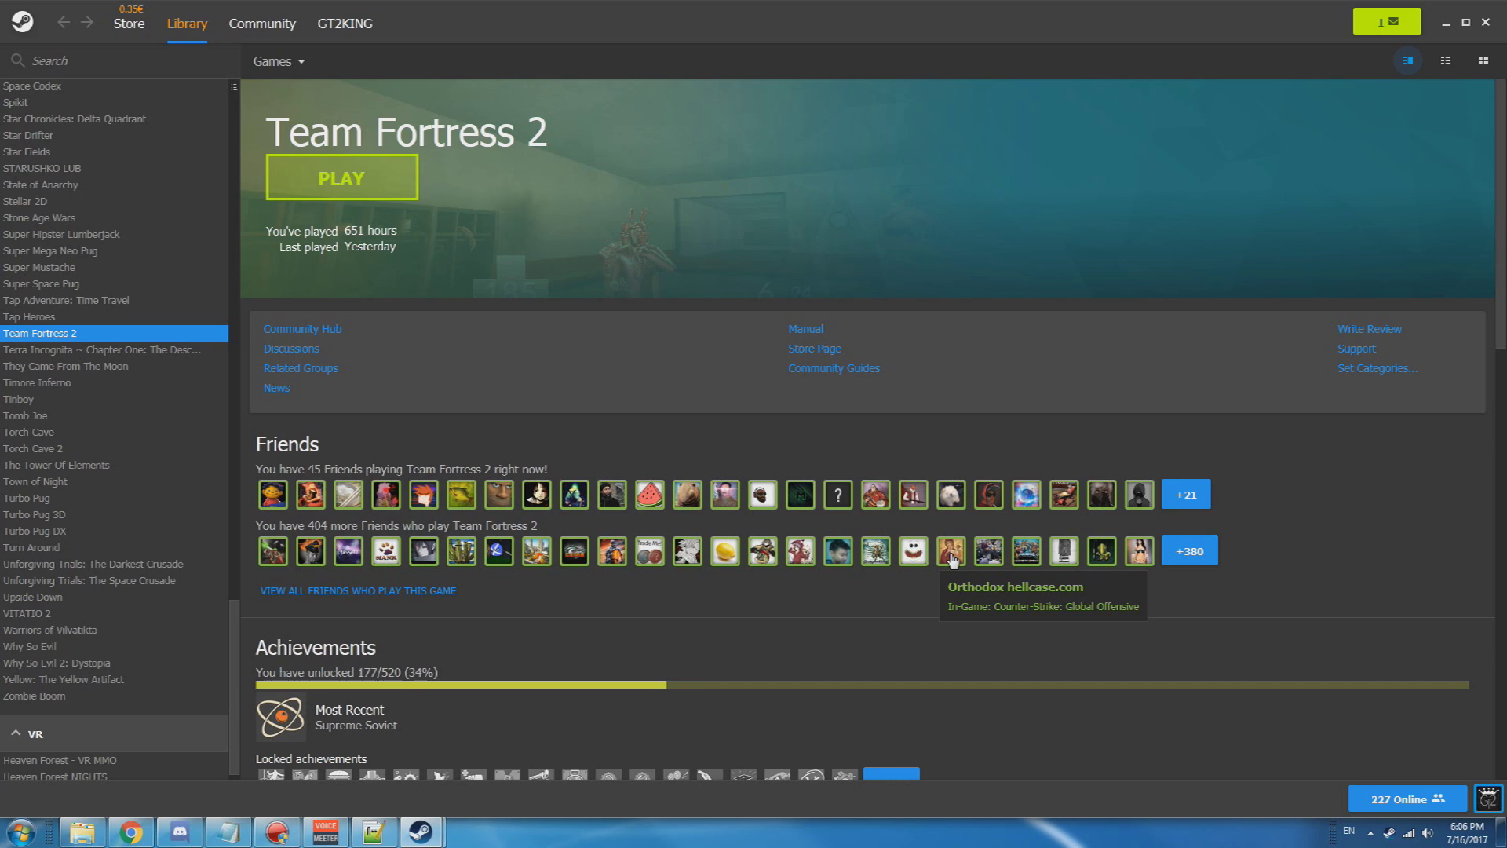